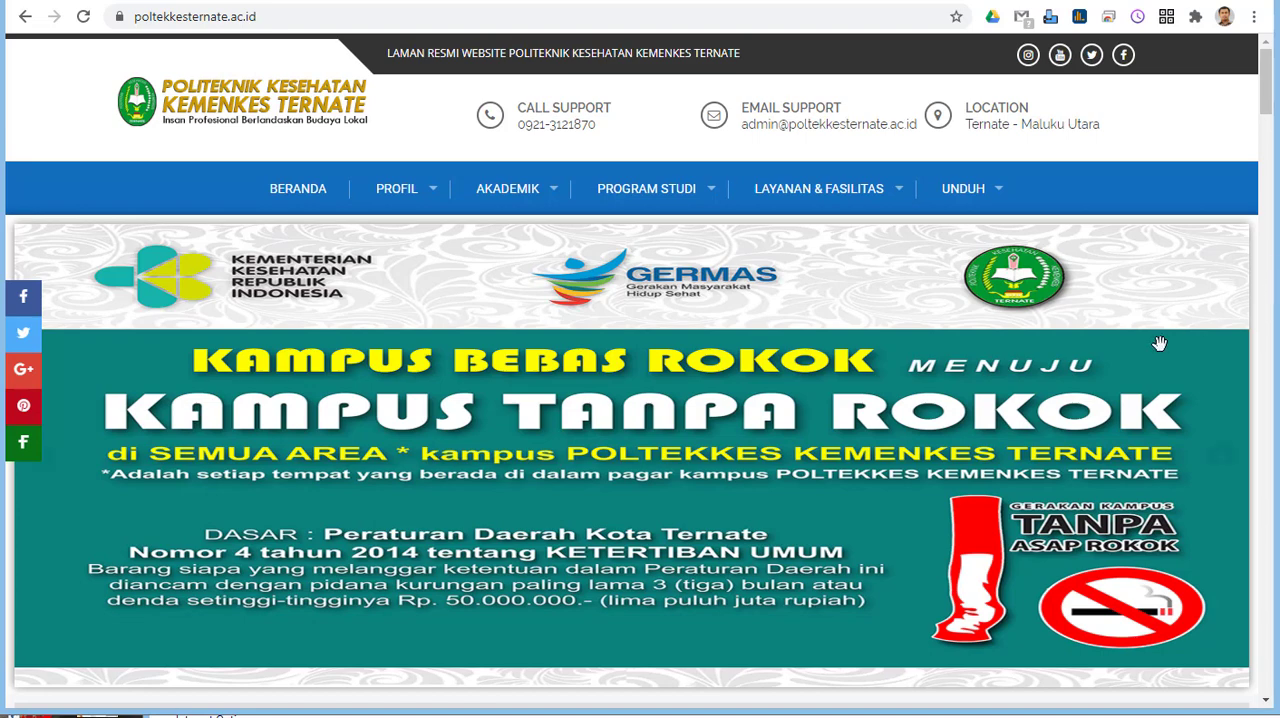
Step: Look through the Poltekkes Ternate home page, from the banners and Berita Terbaru to Pengumuman, the video and Galeri
scroll(766, 394, down, 1)
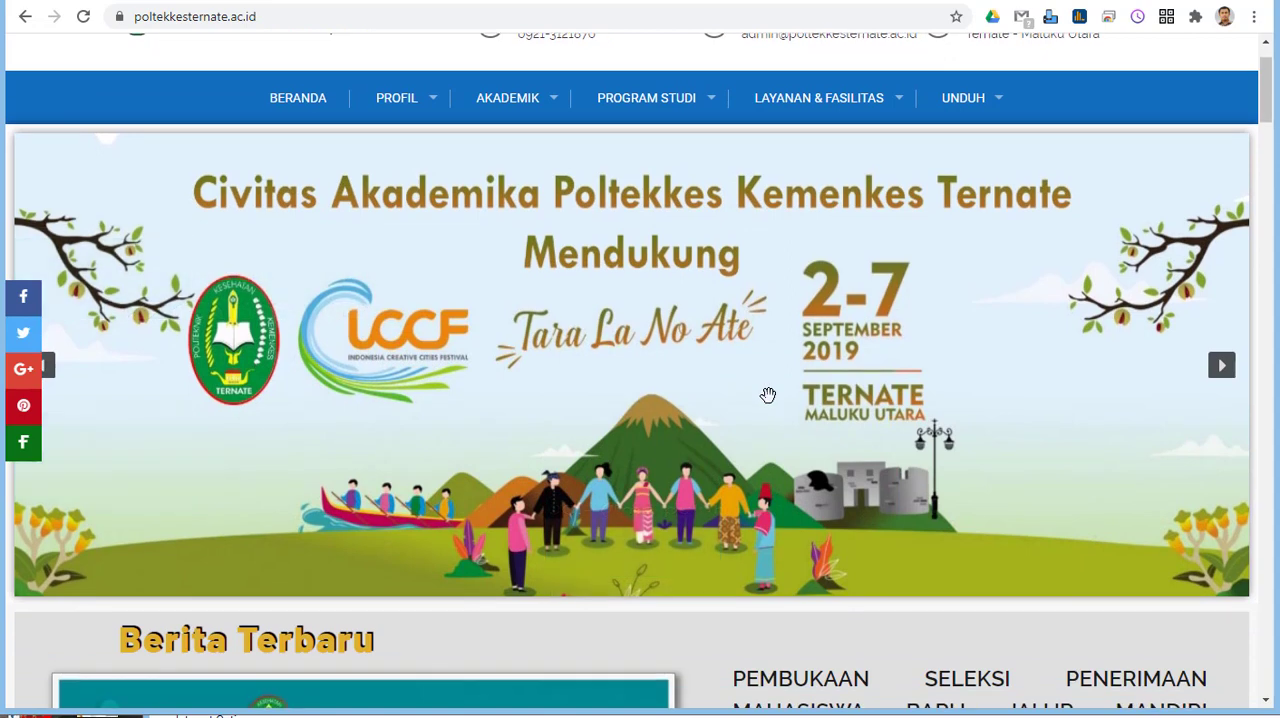
scroll(767, 395, down, 1)
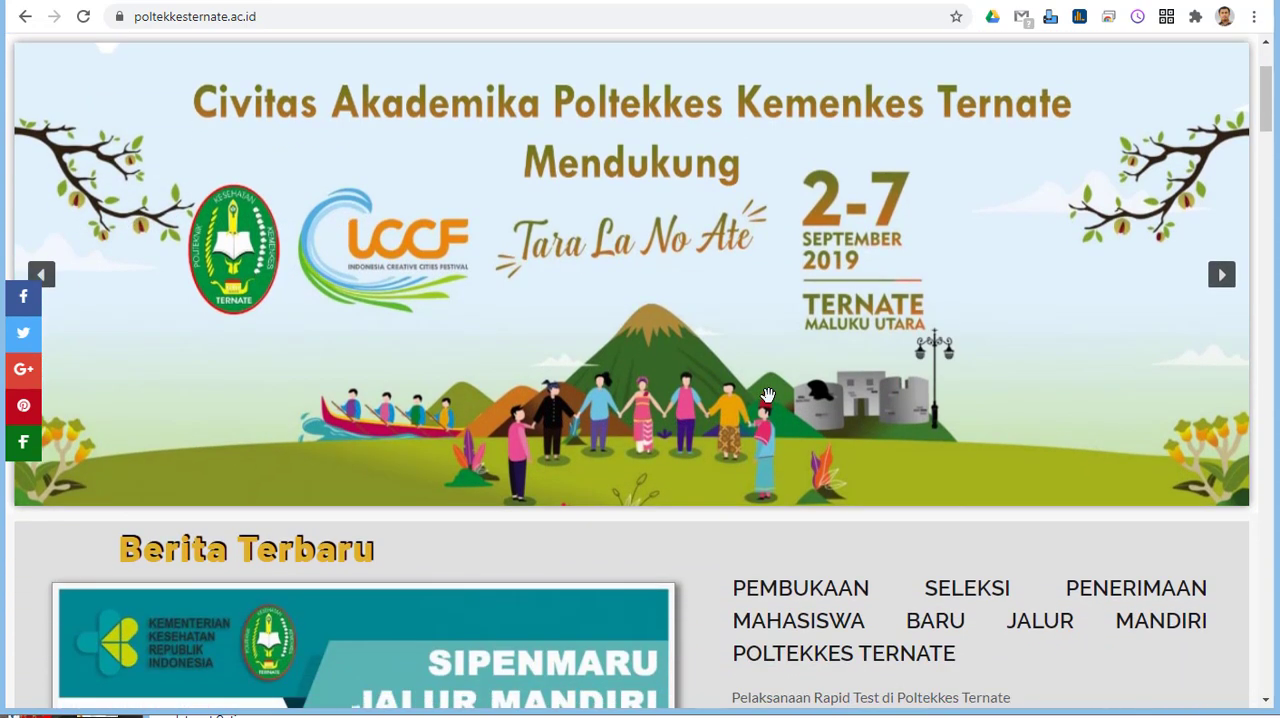
scroll(767, 395, down, 2)
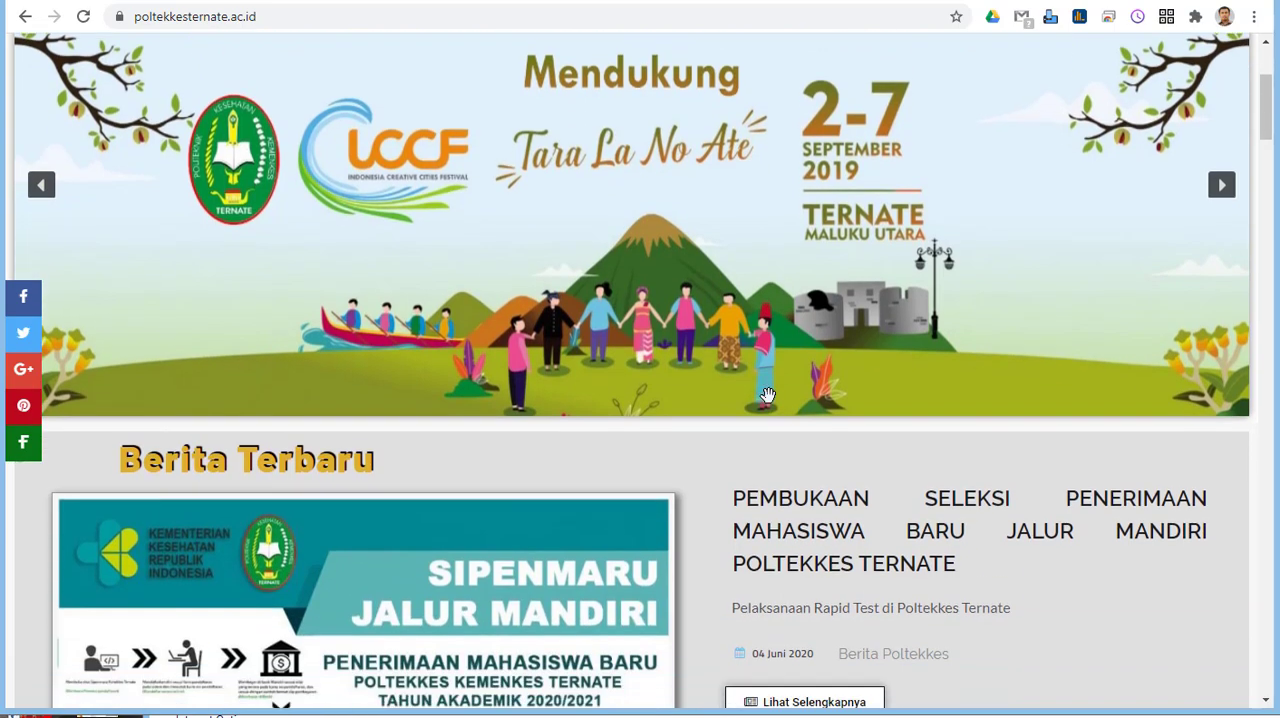
scroll(767, 395, down, 1)
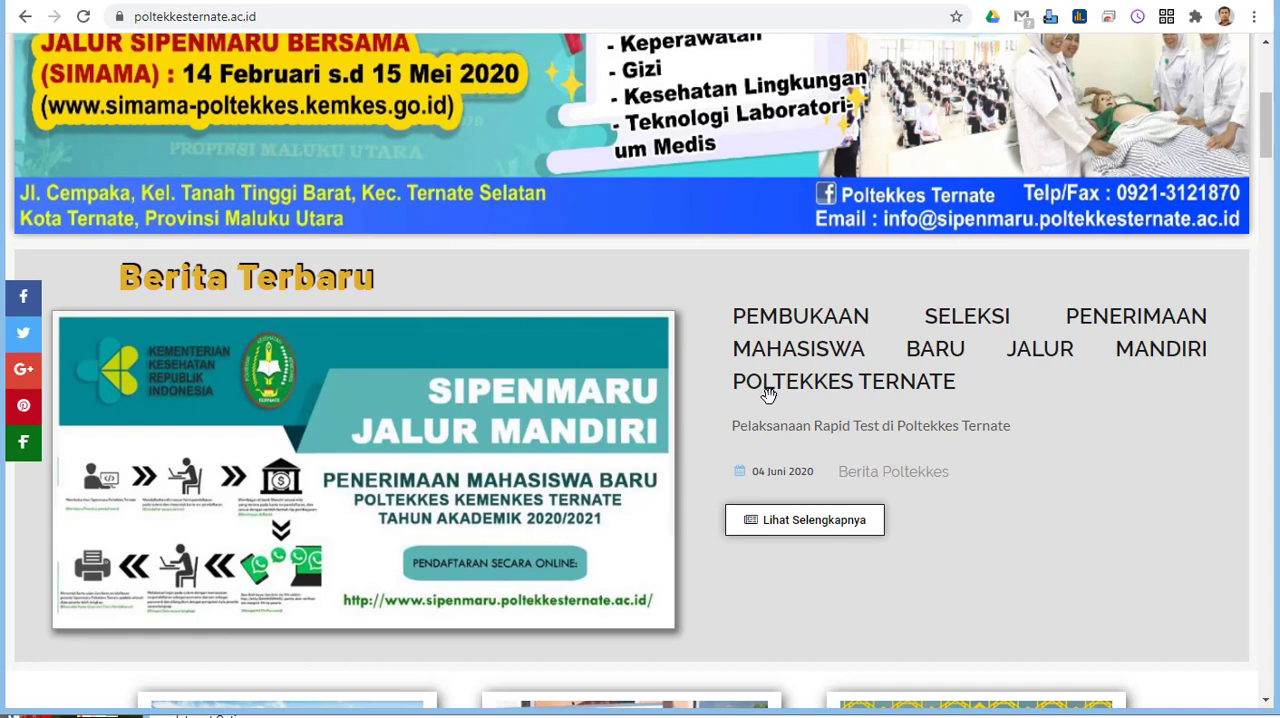
scroll(770, 400, down, 1)
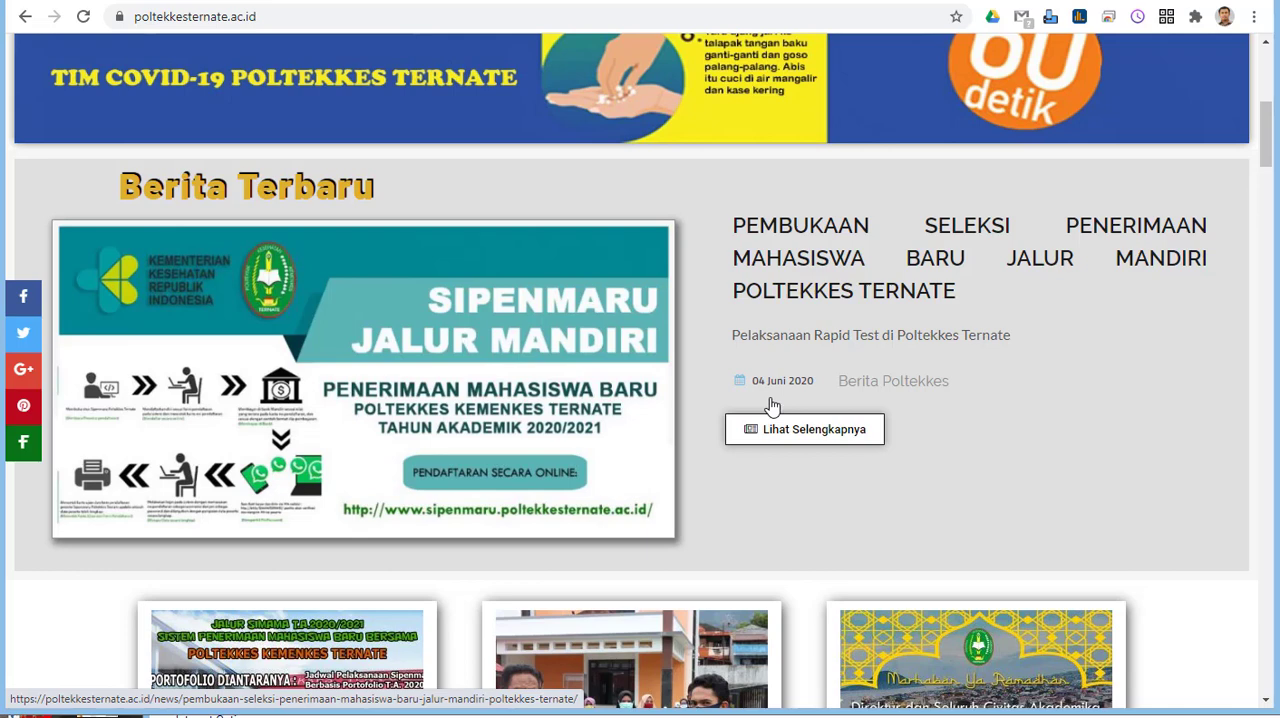
scroll(770, 405, down, 2)
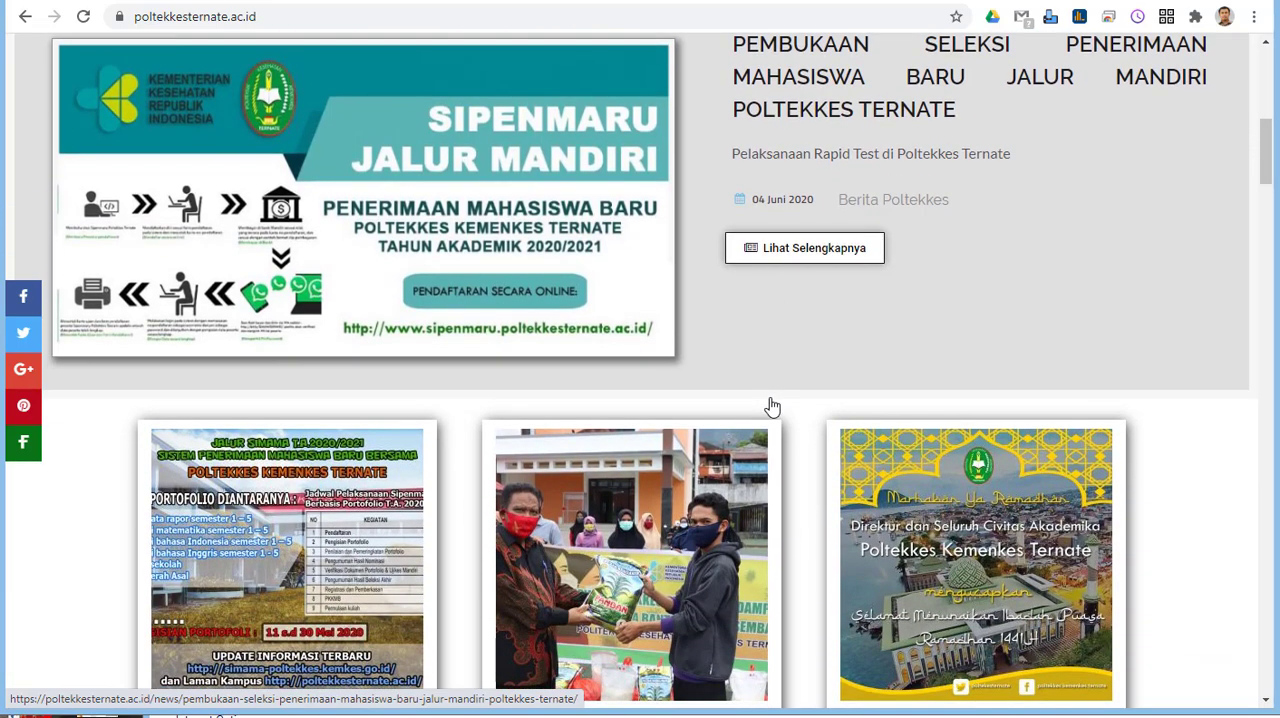
scroll(770, 405, down, 1)
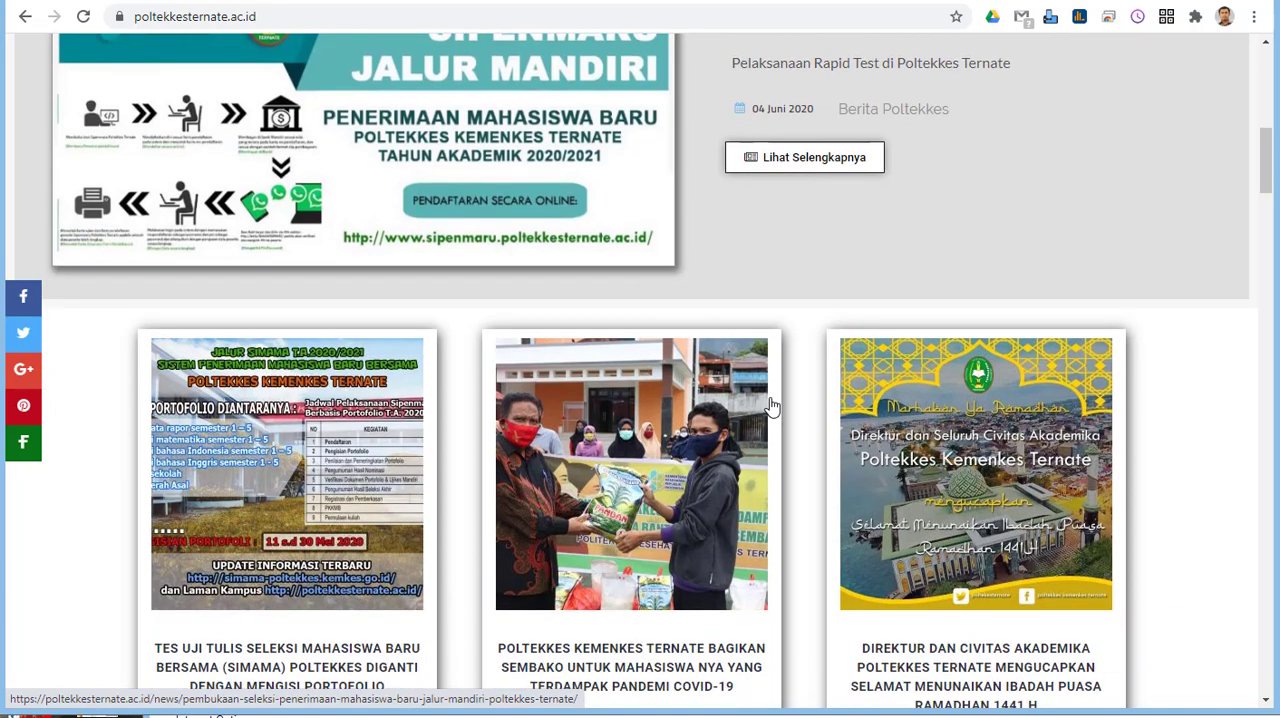
scroll(770, 405, down, 2)
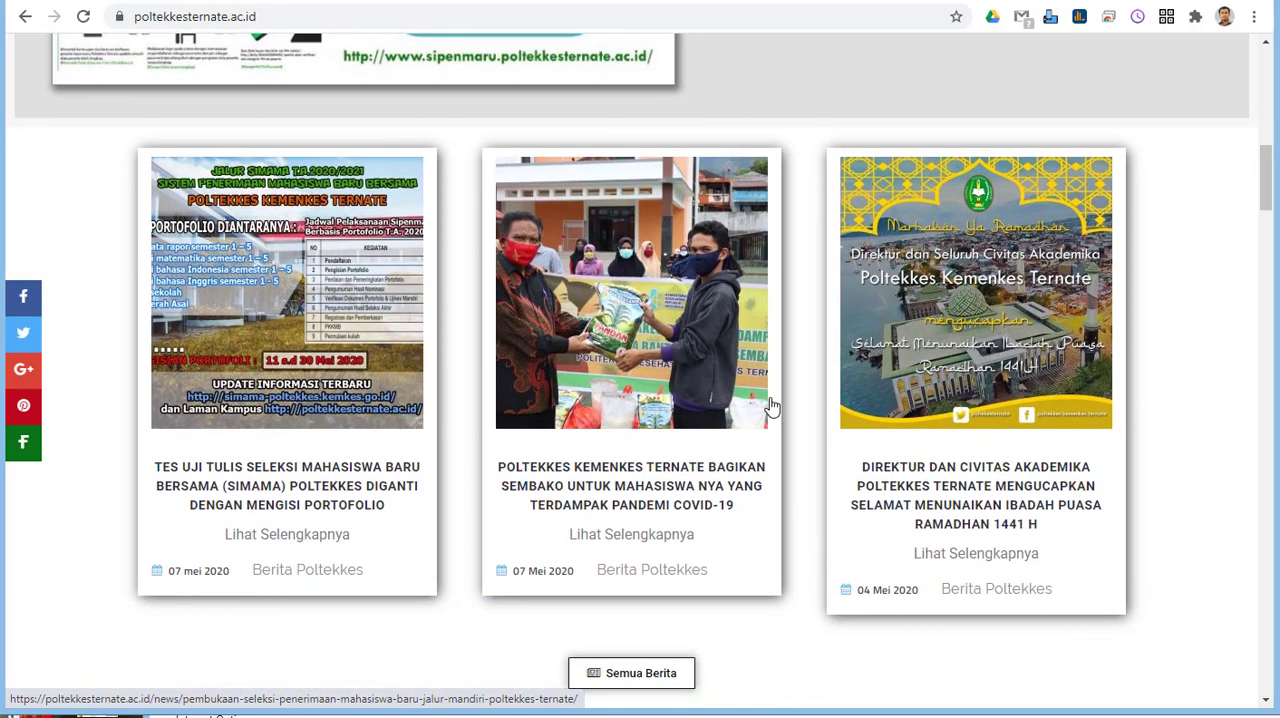
scroll(770, 405, down, 1)
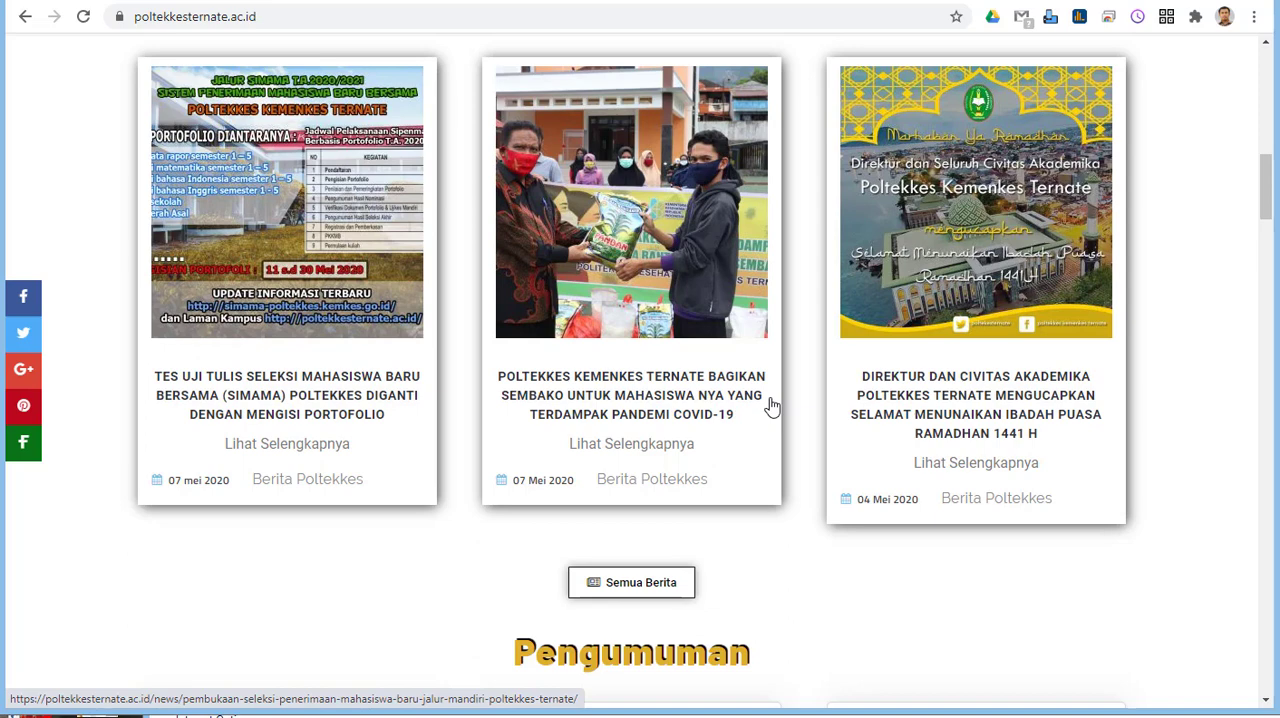
scroll(771, 405, down, 3)
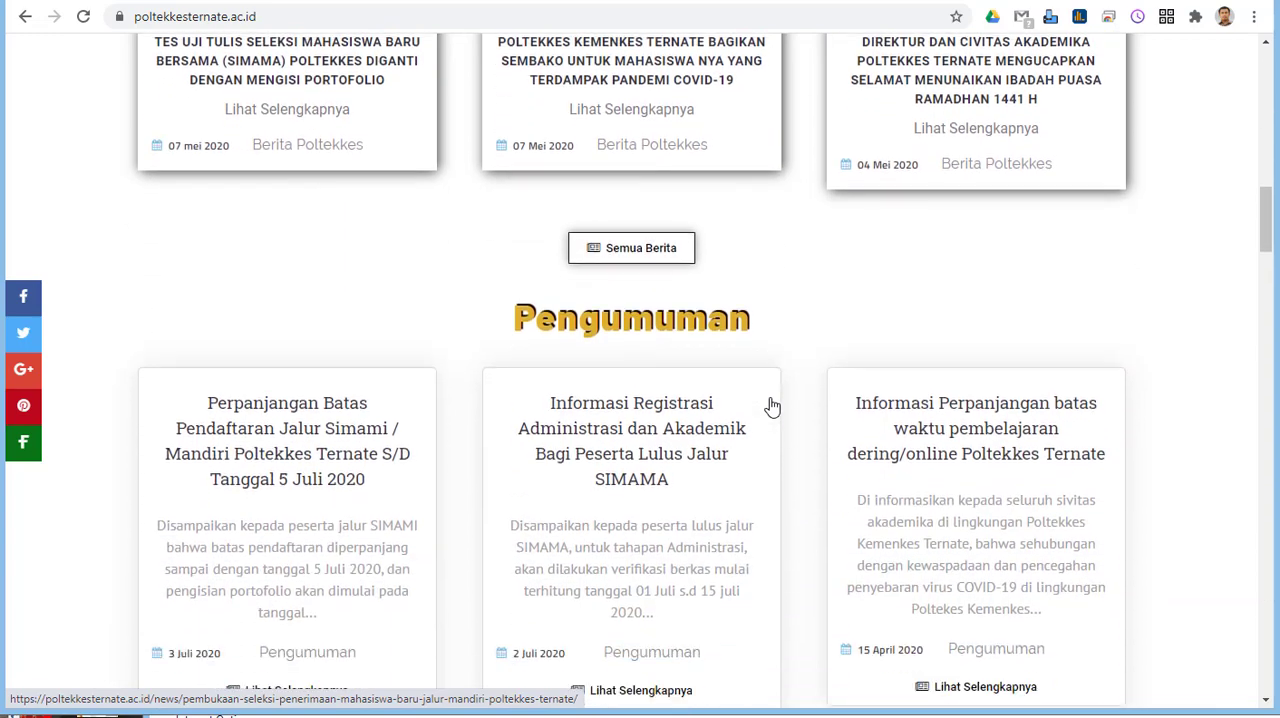
scroll(771, 405, down, 1)
scroll(771, 405, down, 2)
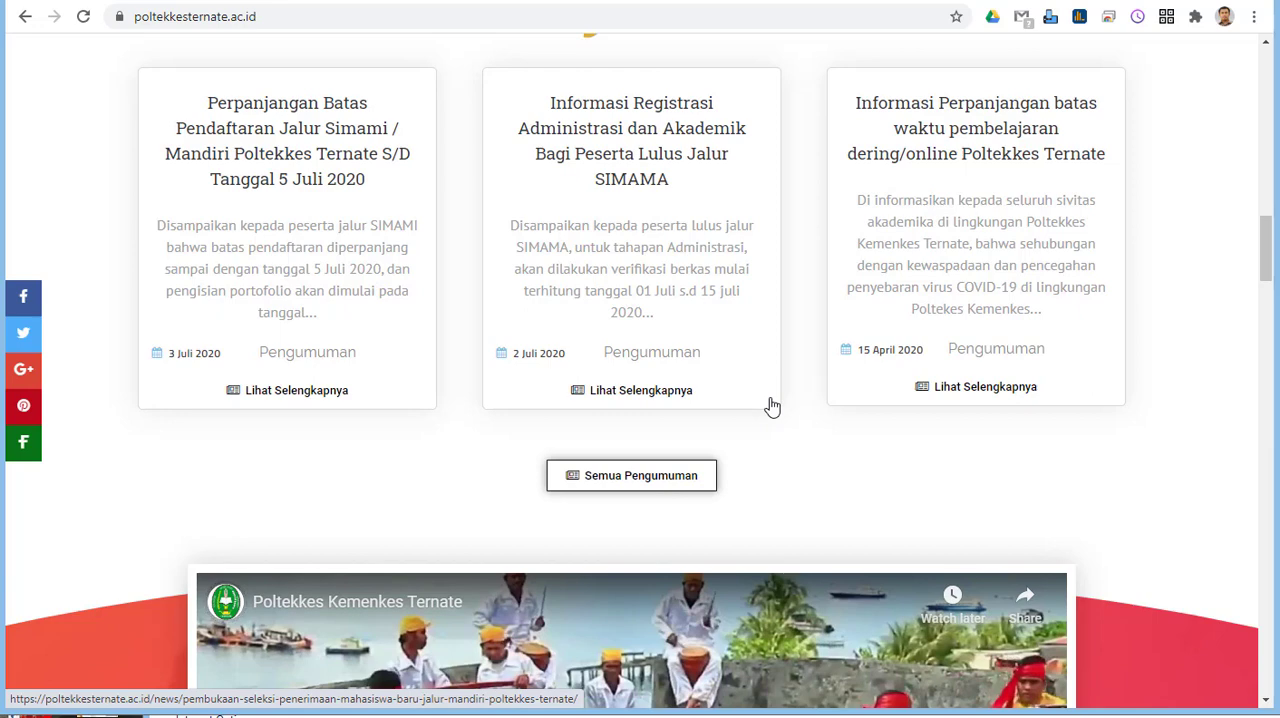
scroll(771, 405, down, 2)
scroll(771, 405, down, 1)
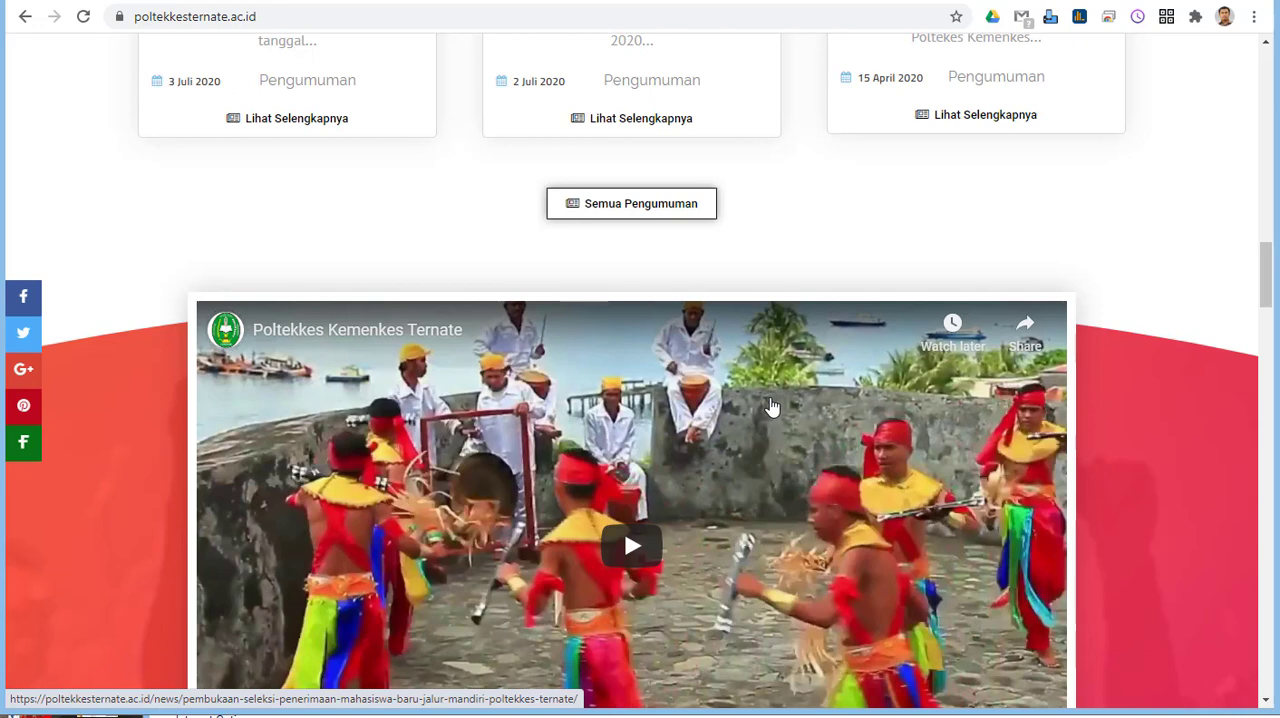
scroll(771, 405, down, 1)
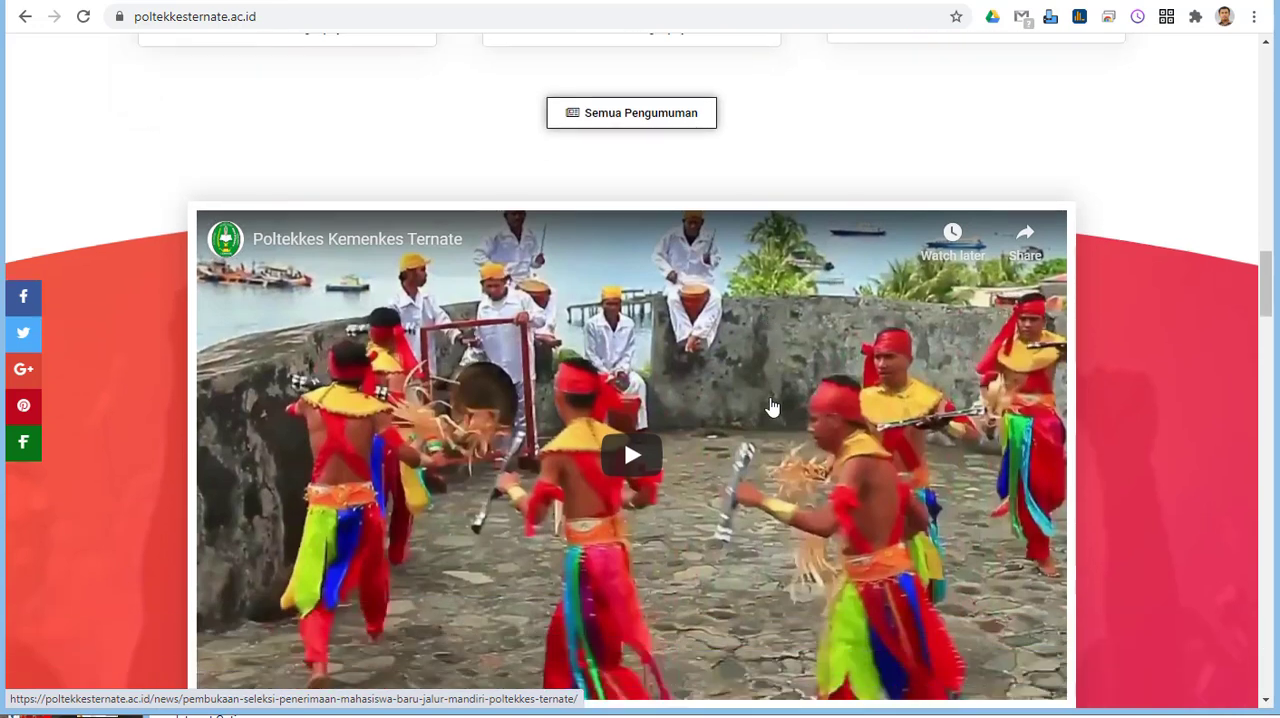
scroll(771, 405, down, 1)
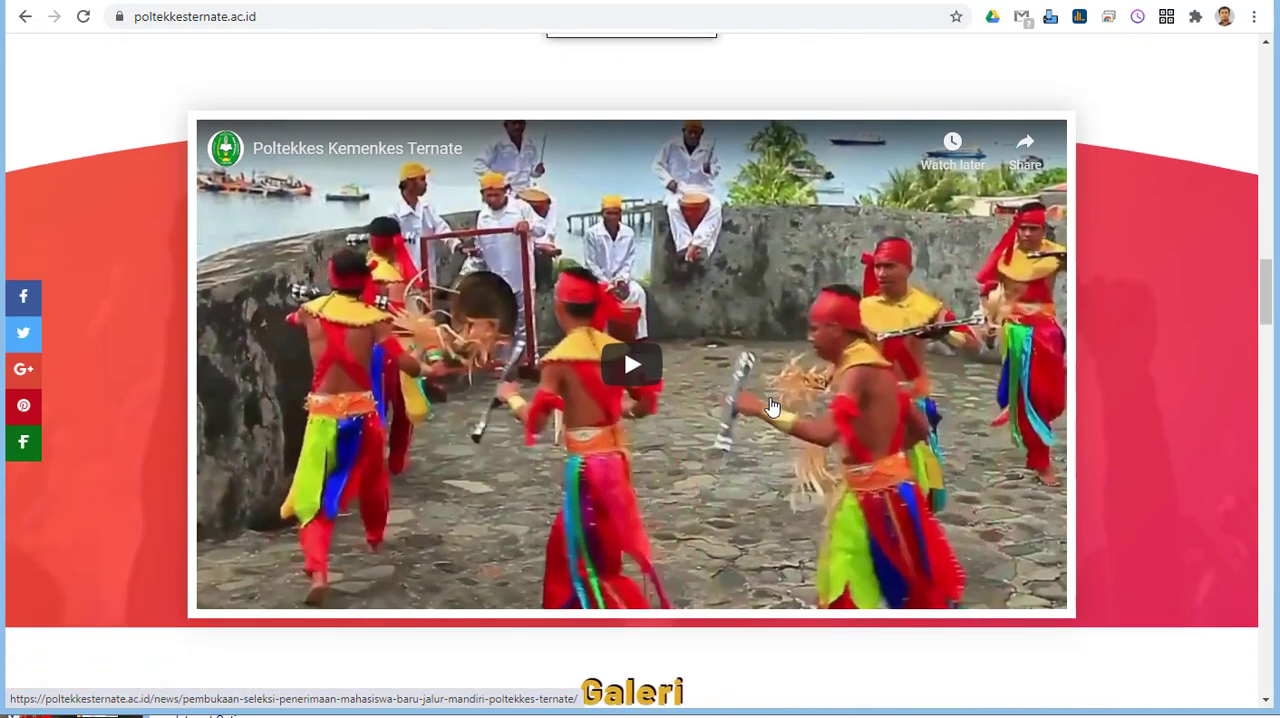
scroll(771, 405, down, 1)
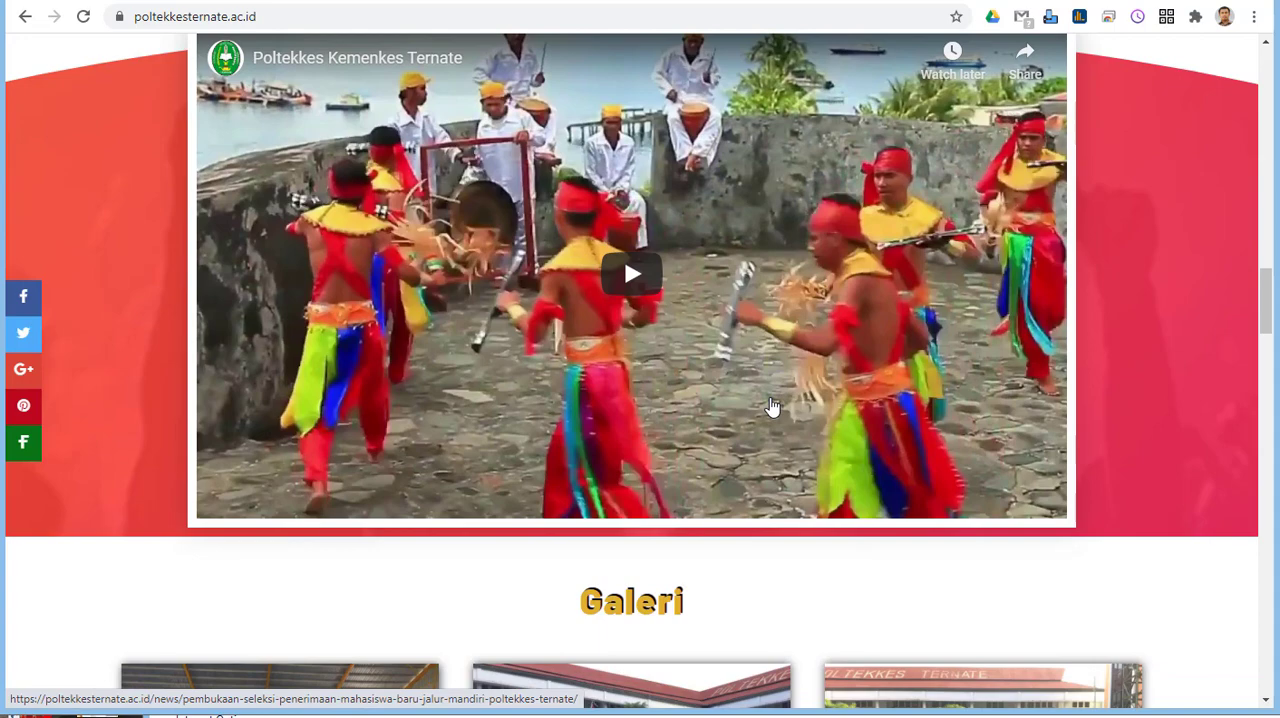
scroll(771, 405, down, 3)
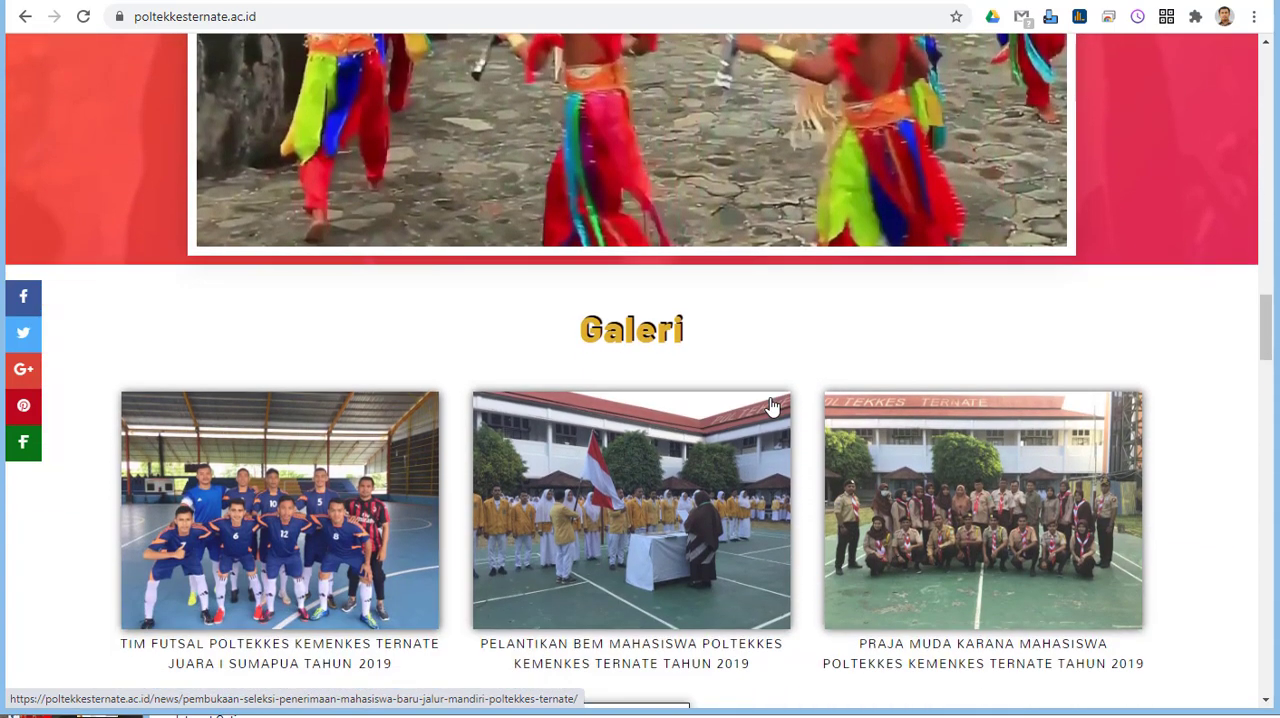
Step: Open portofolio-simami.poltekkesternate.ac.id in a new browser tab
key(ctrl+t)
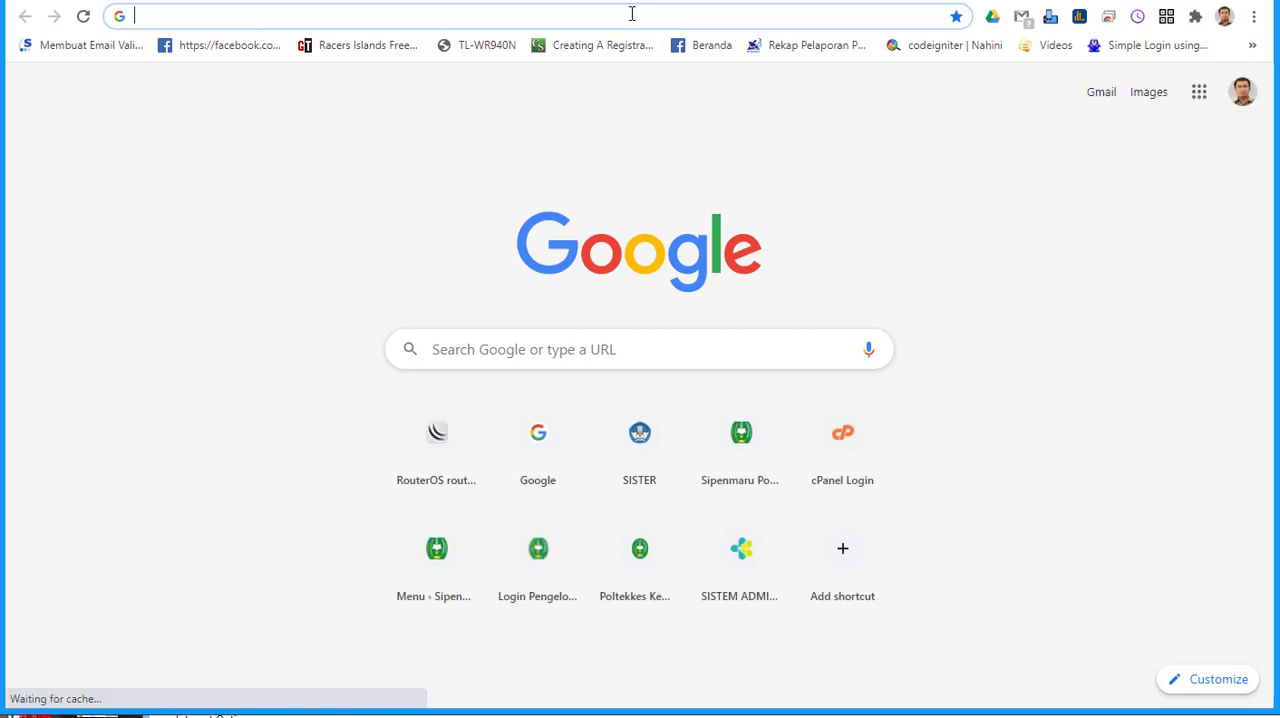
text(port)
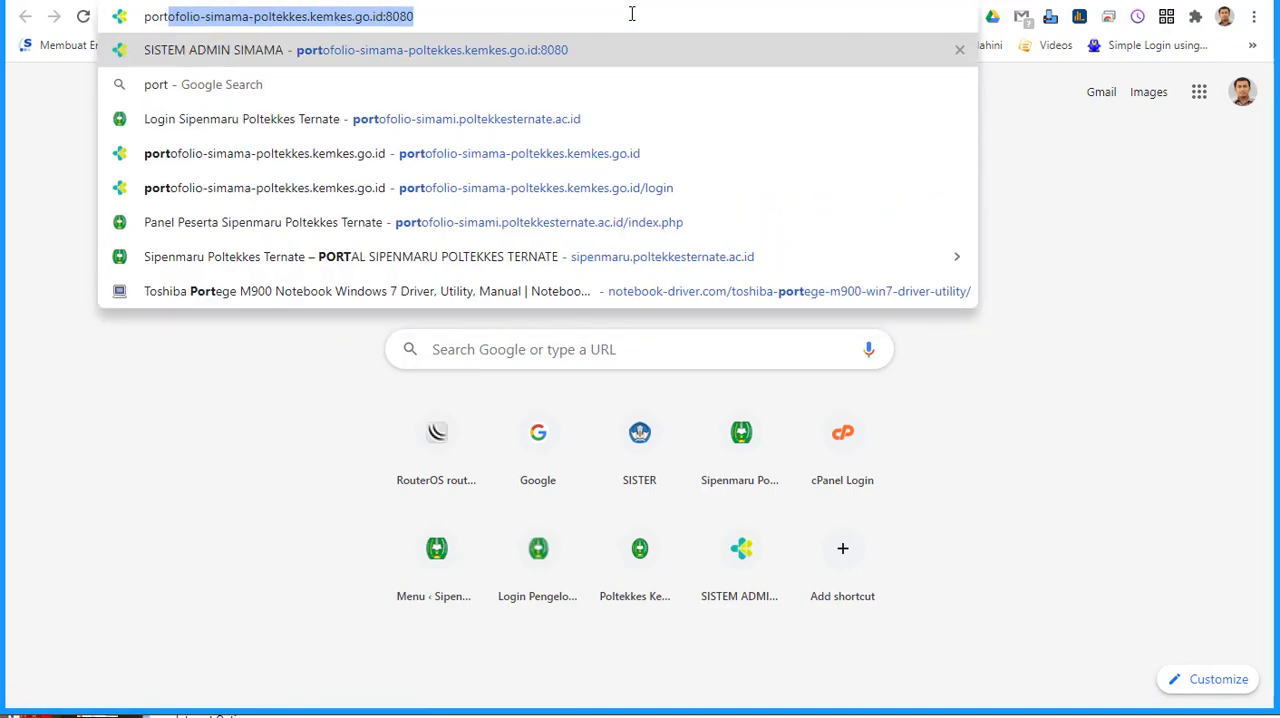
text(to)
key(BackSpace)
key(BackSpace)
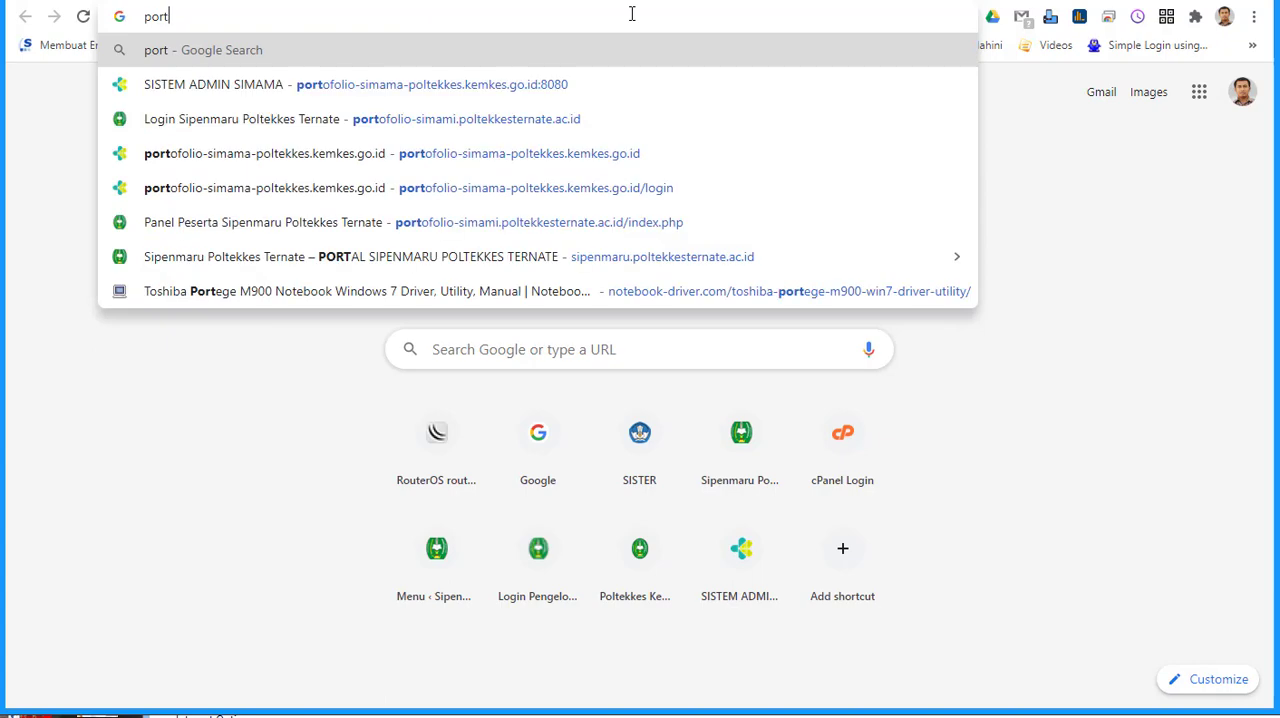
text(ofolo)
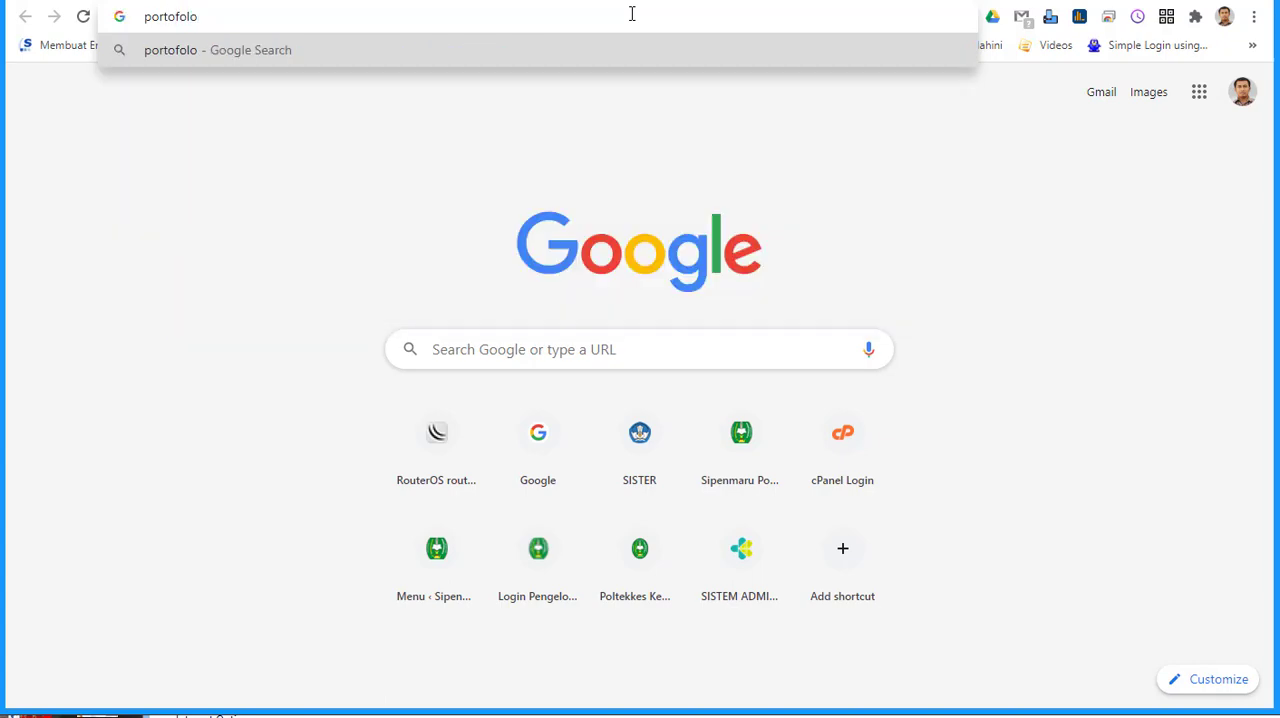
key(BackSpace)
text(io-)
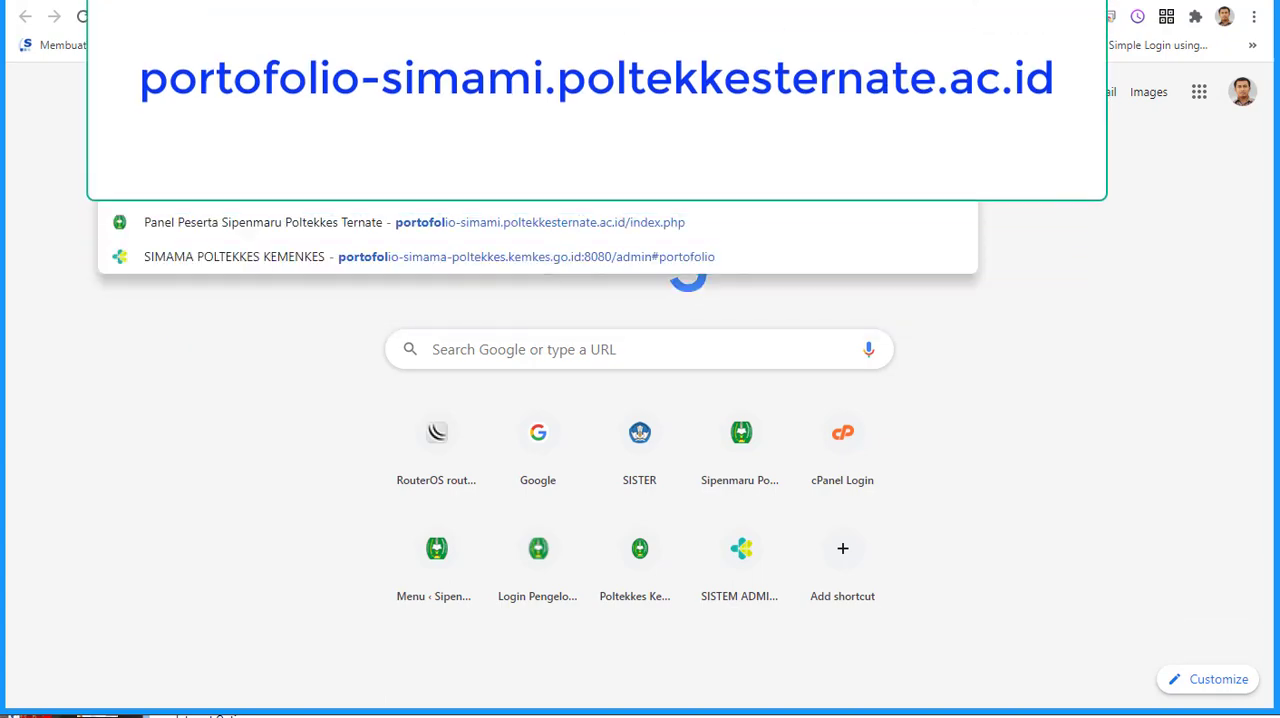
text(simam)
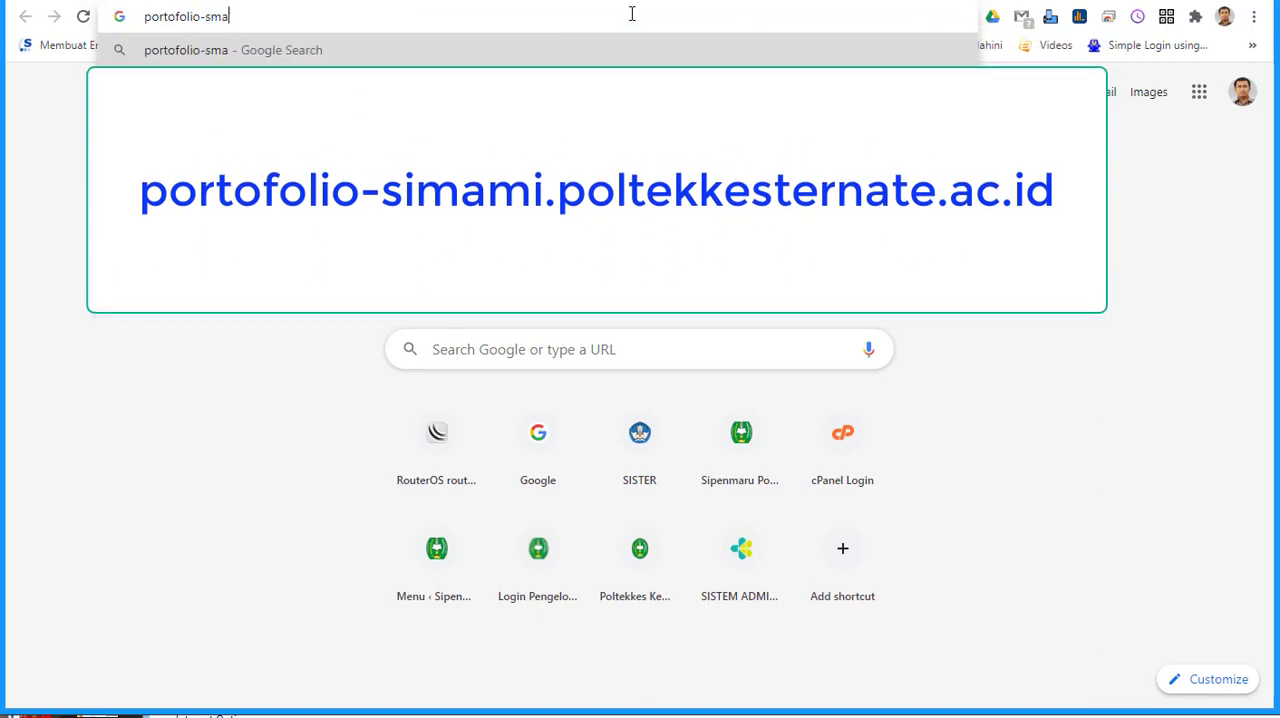
key(BackSpace)
key(BackSpace)
key(BackSpace)
key(BackSpace)
text(i)
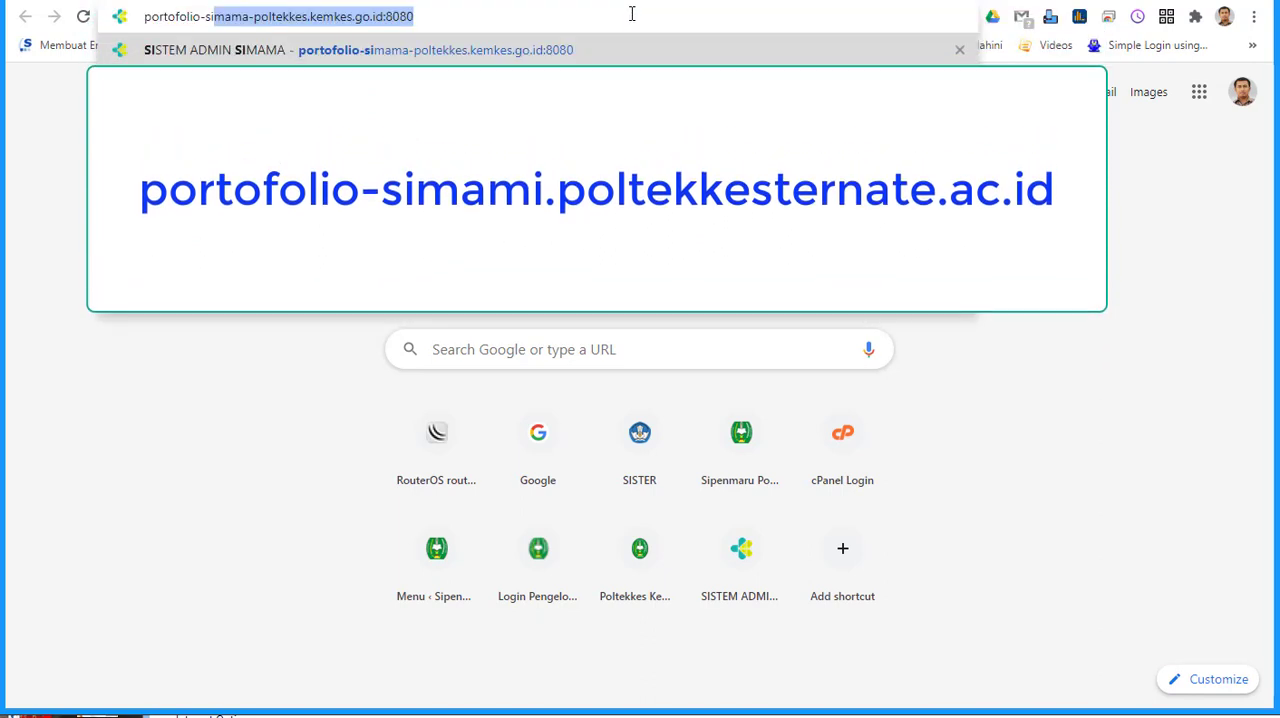
text(mami.p)
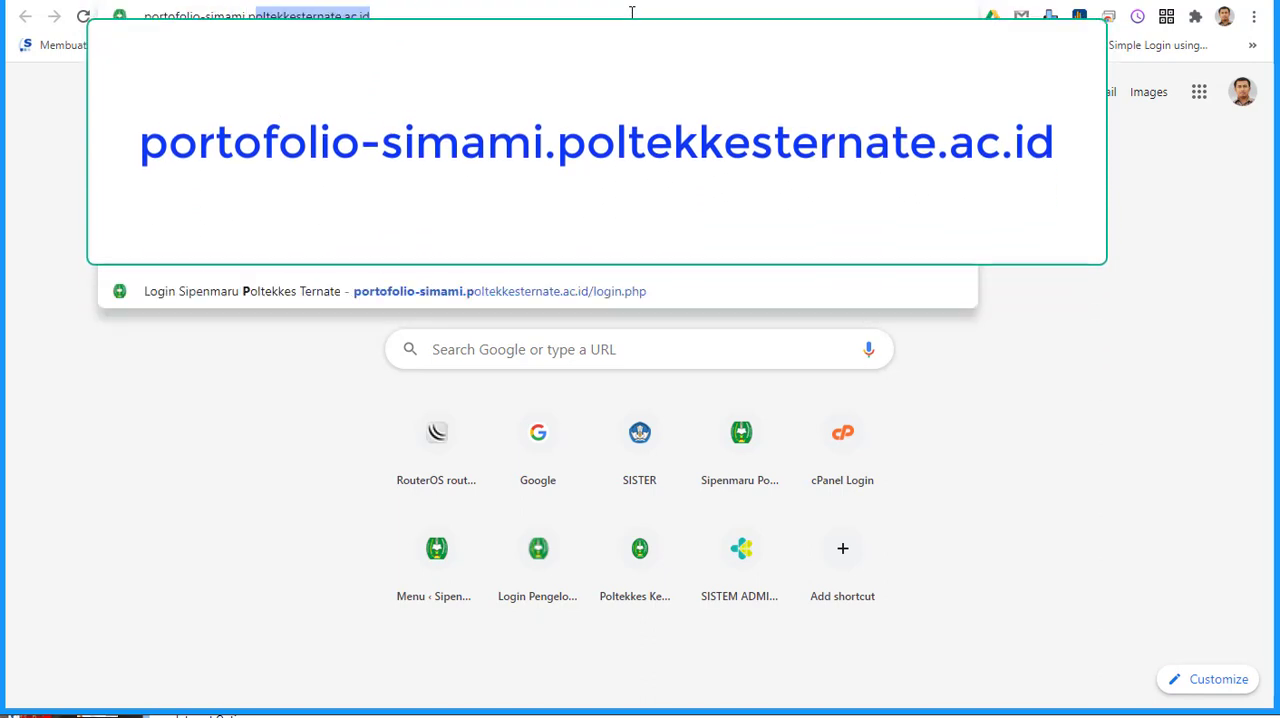
text(oltekkesternate.ac.i)
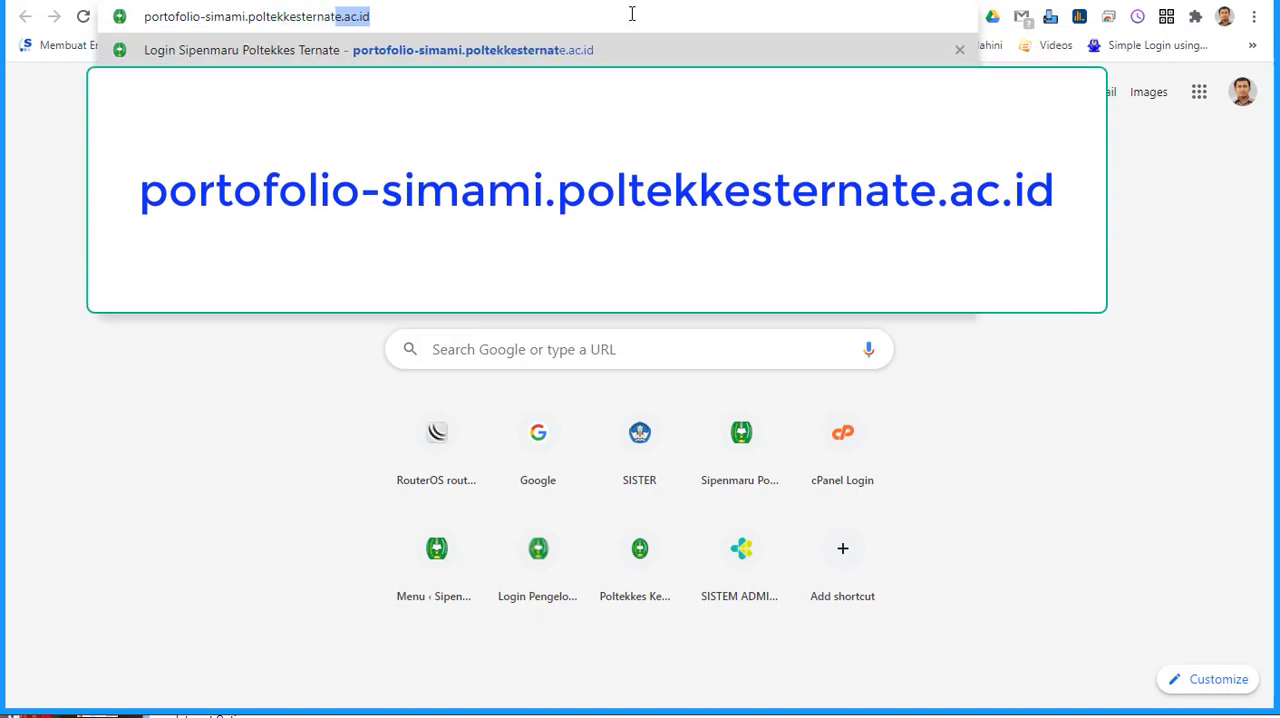
text(d)
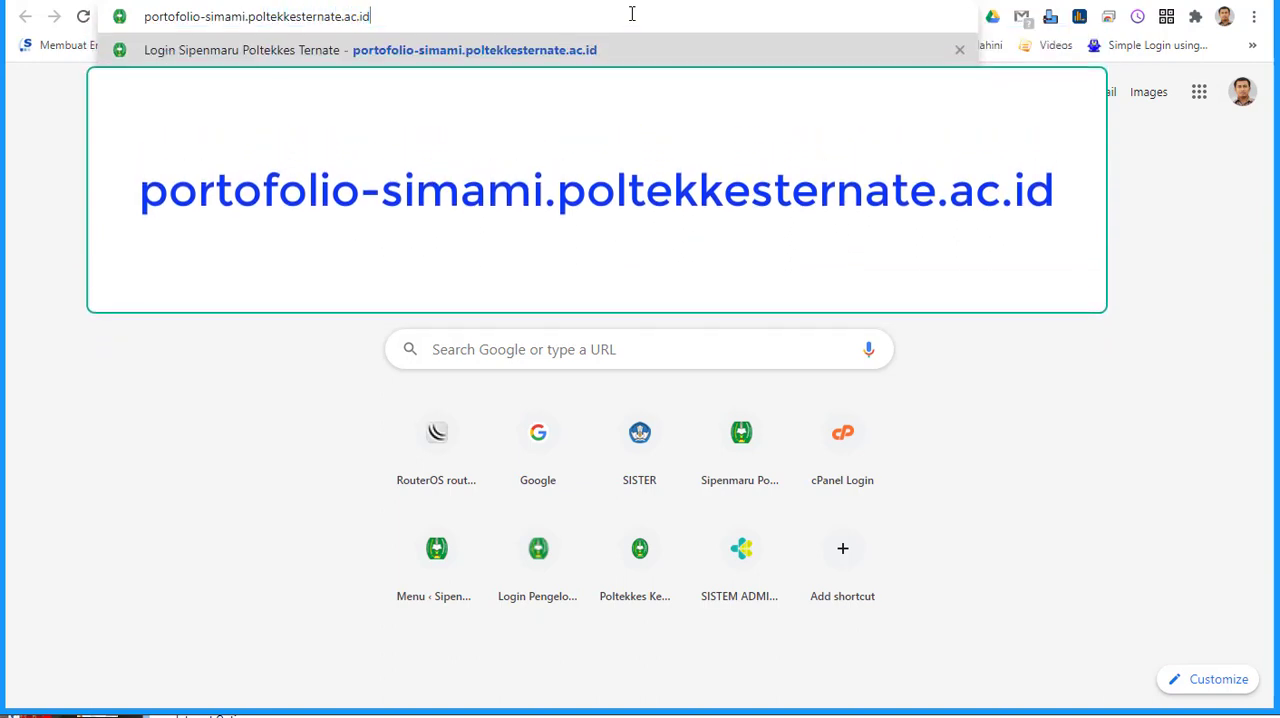
key(Return)
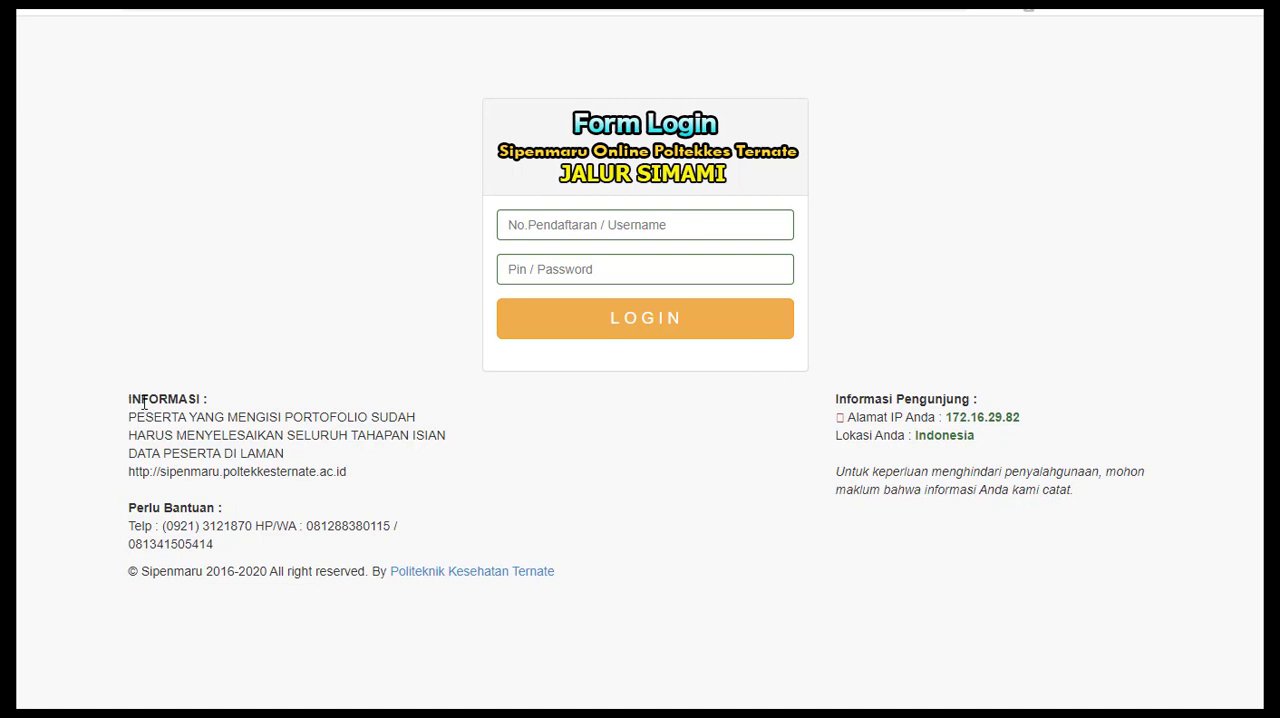
Step: Read the INFORMASI notice for portfolio participants and the HP/WA contacts under Perlu Bantuan on the login page
drag(130, 399, 414, 476)
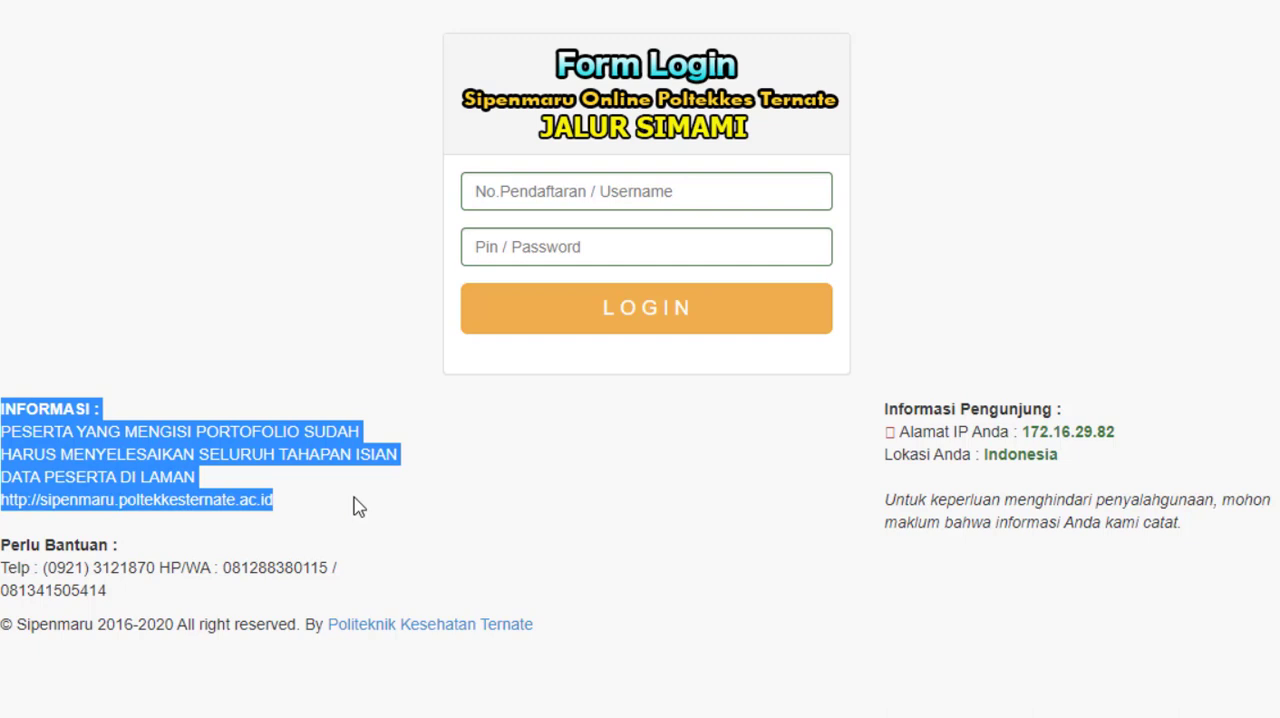
click(358, 507)
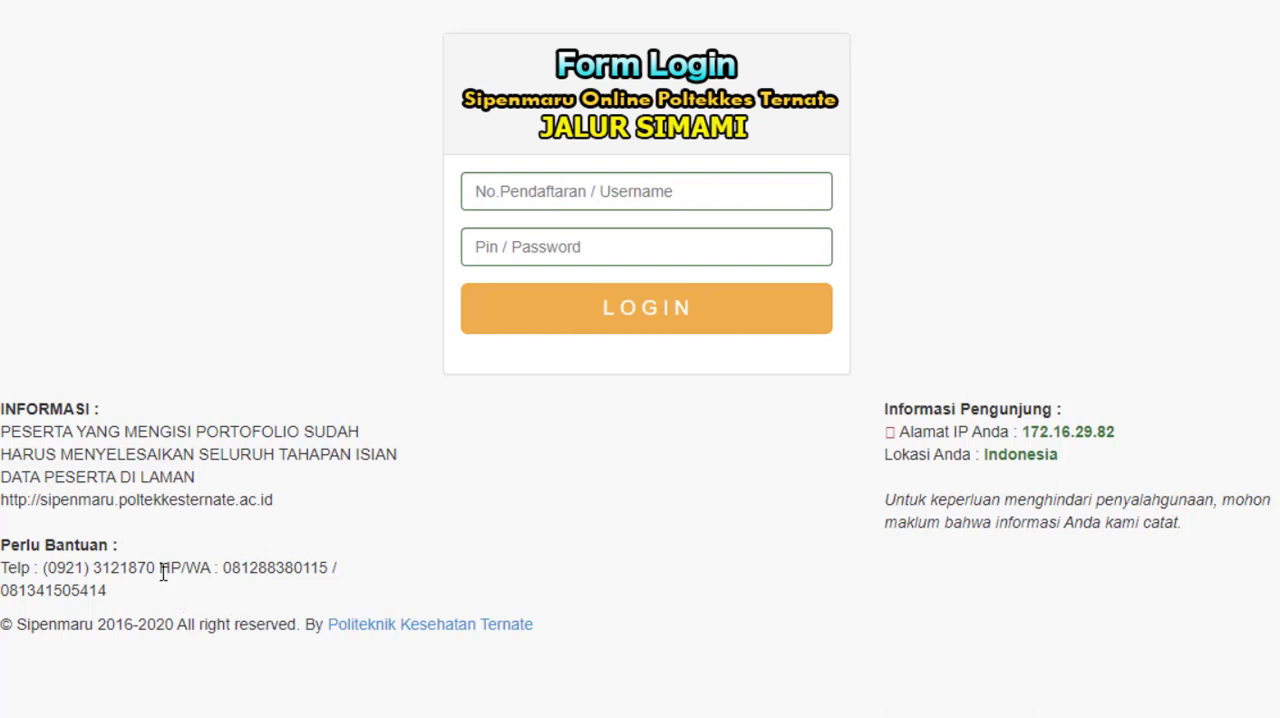
drag(160, 570, 335, 592)
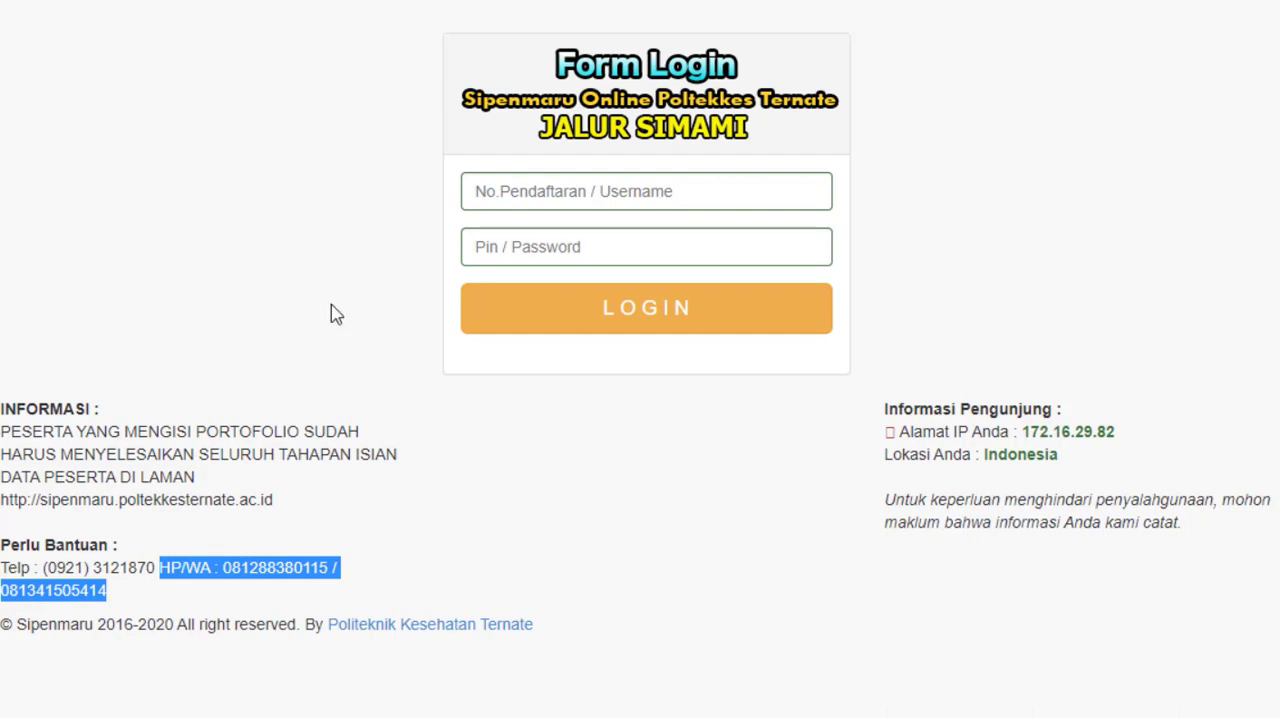
click(624, 414)
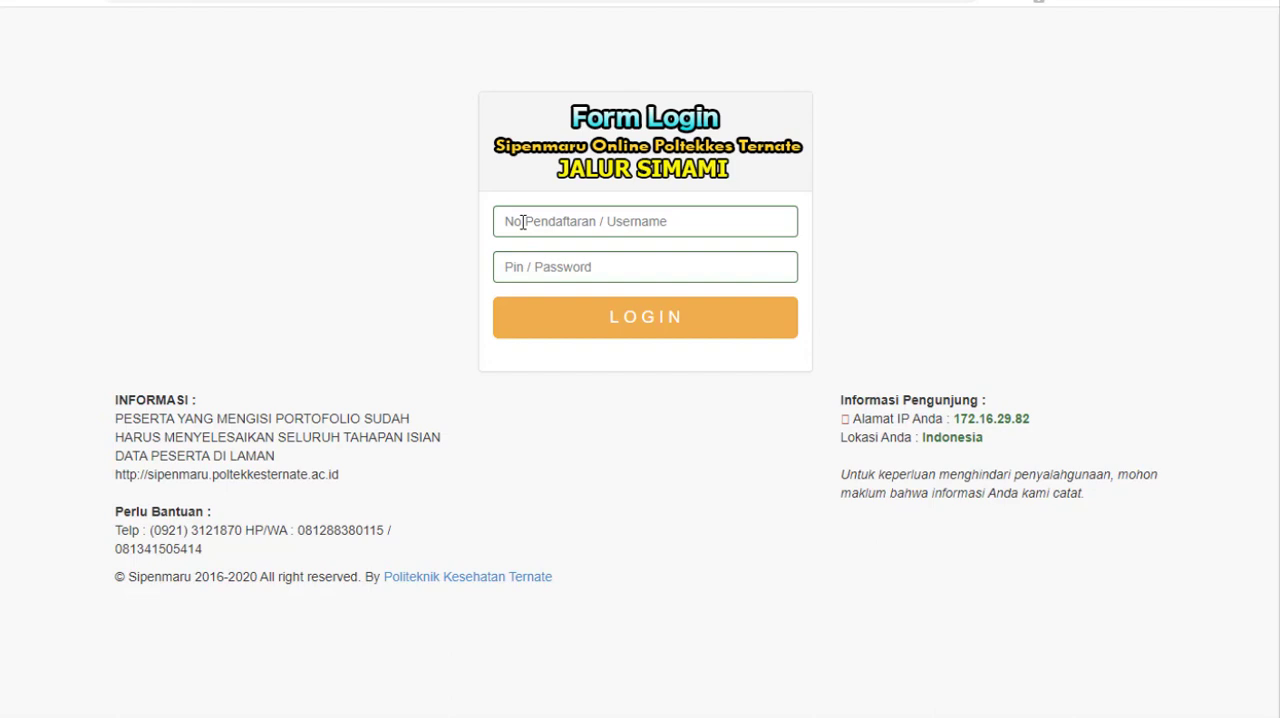
Step: Log in to the Jalur SIMAMI form, filling in the registration number and the PIN / password from the saved credentials
click(522, 222)
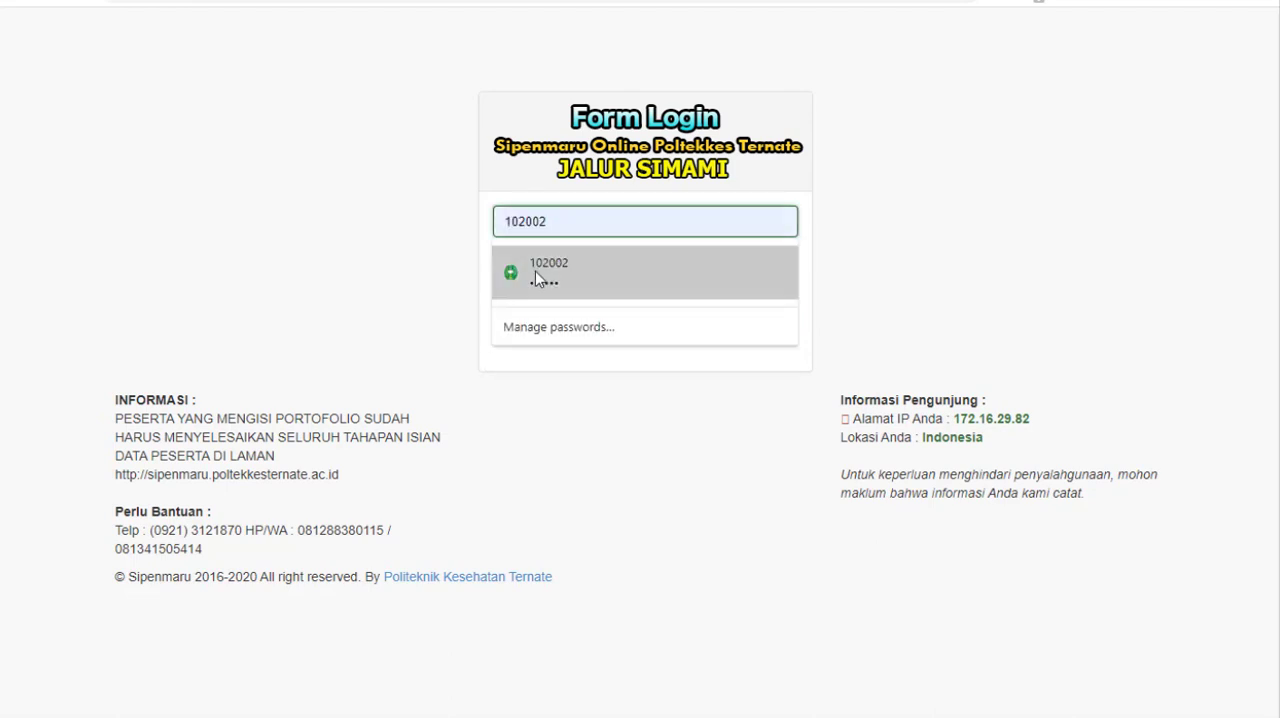
click(536, 272)
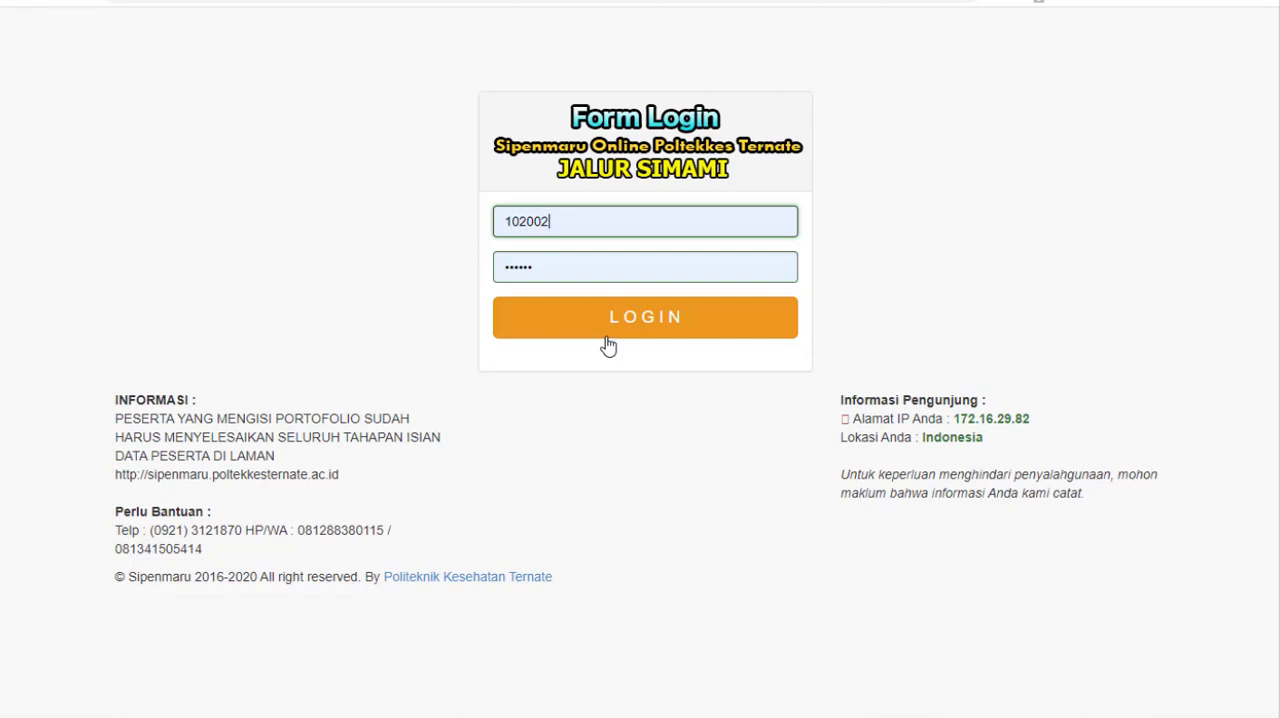
click(610, 334)
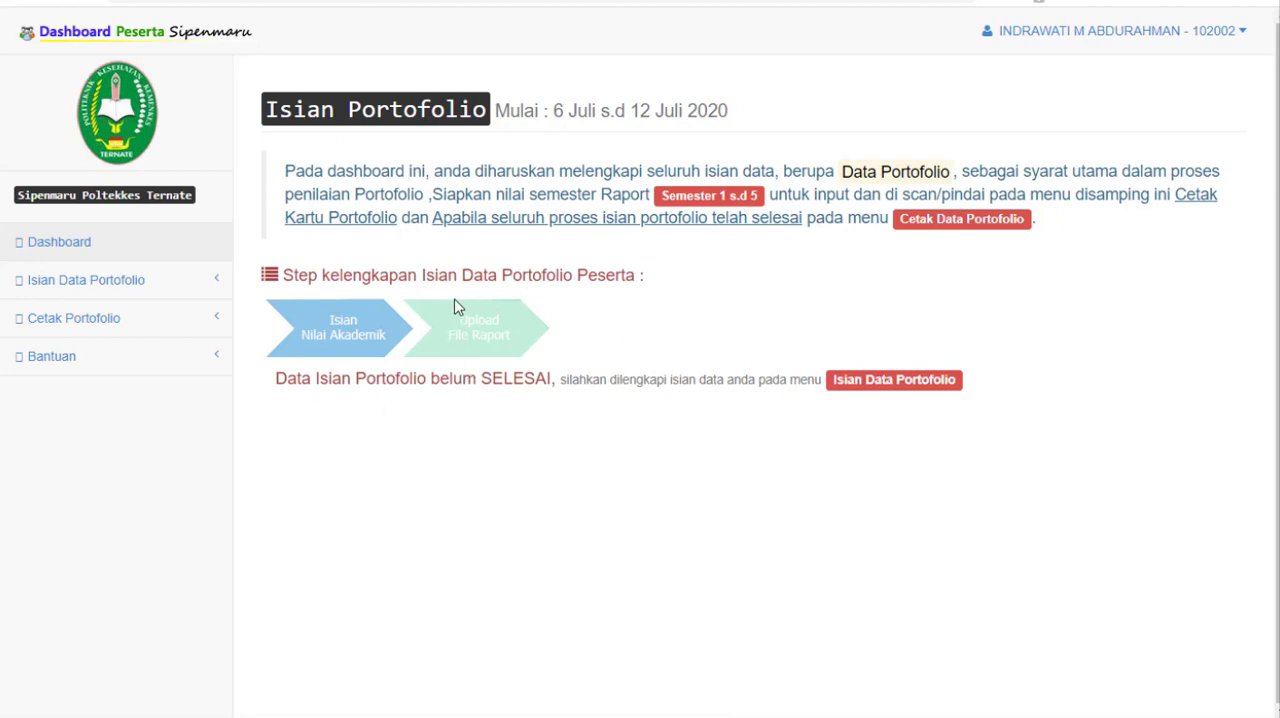
Step: Open Data Nilai Akademik under Isian Data Portofolio and set Jurusan Sekolah to SMA/MAN - IPA
click(205, 287)
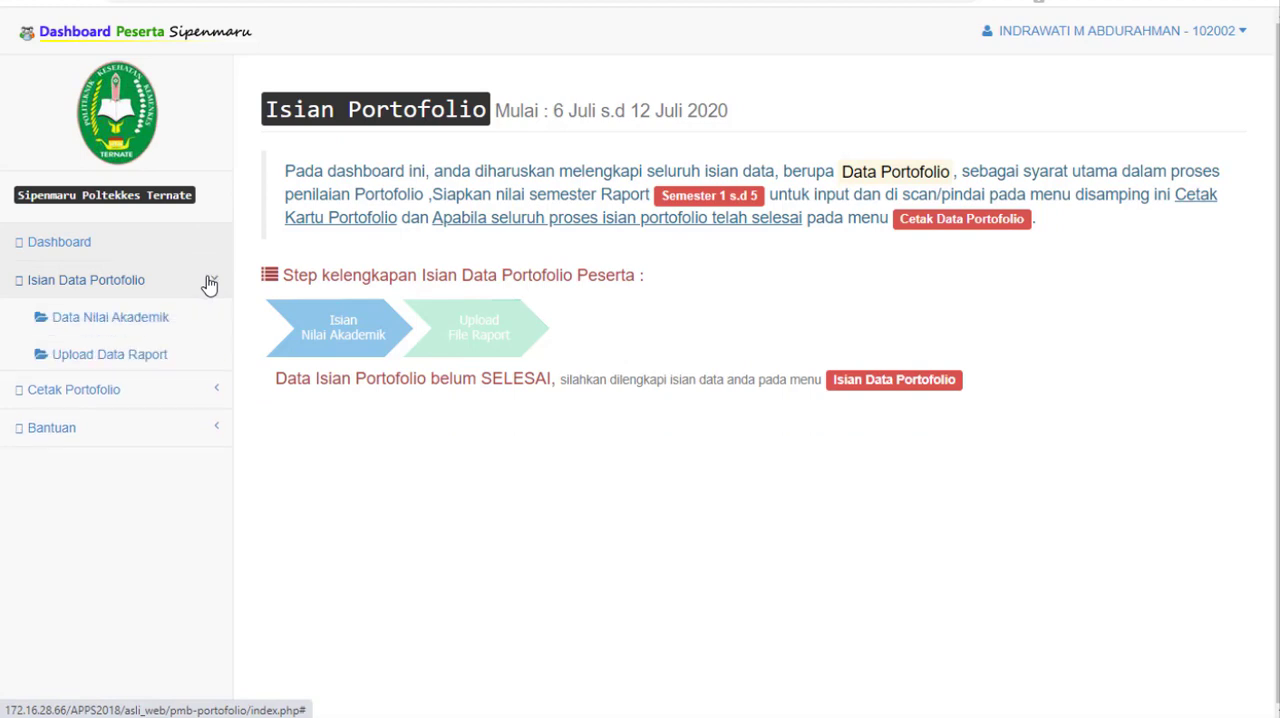
click(153, 318)
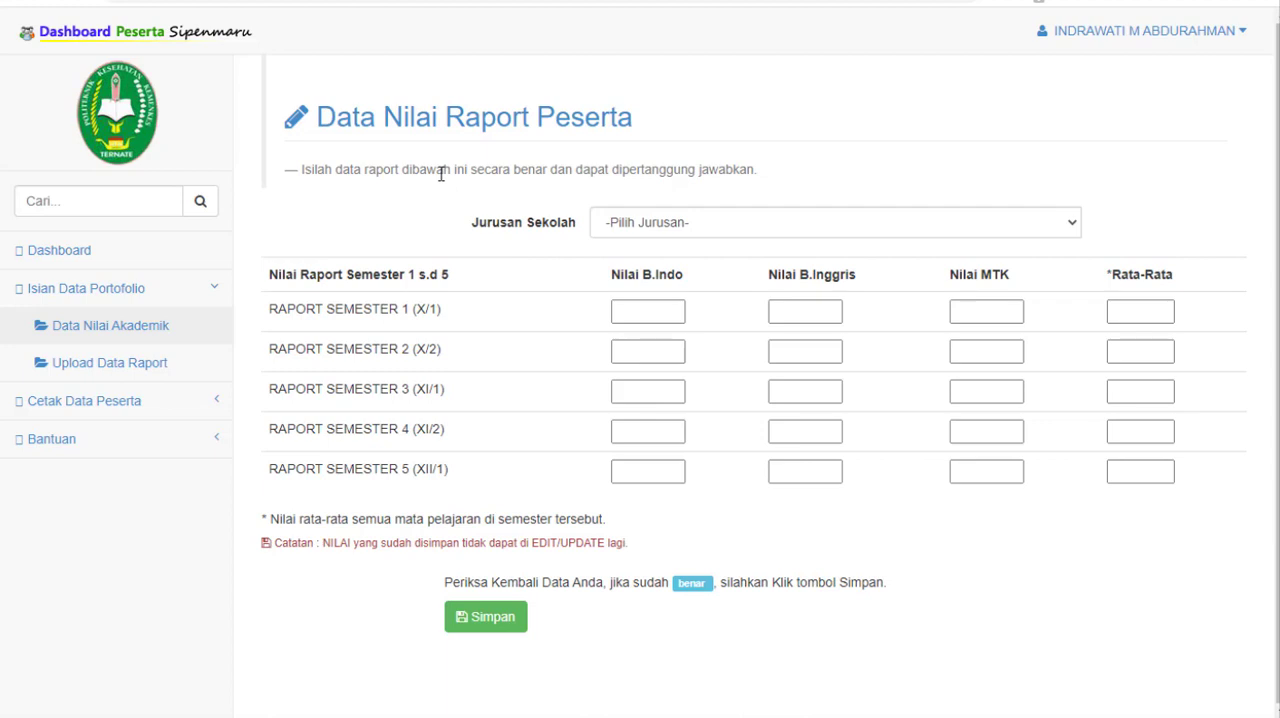
click(1073, 226)
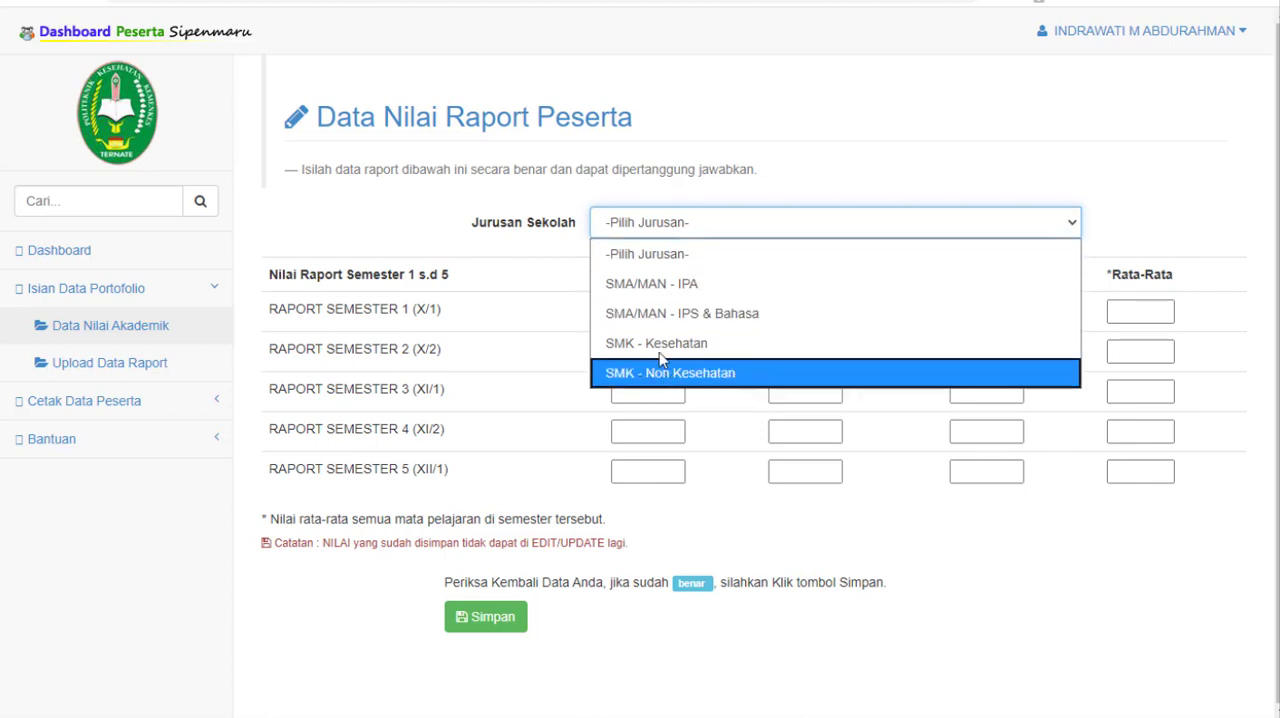
click(682, 286)
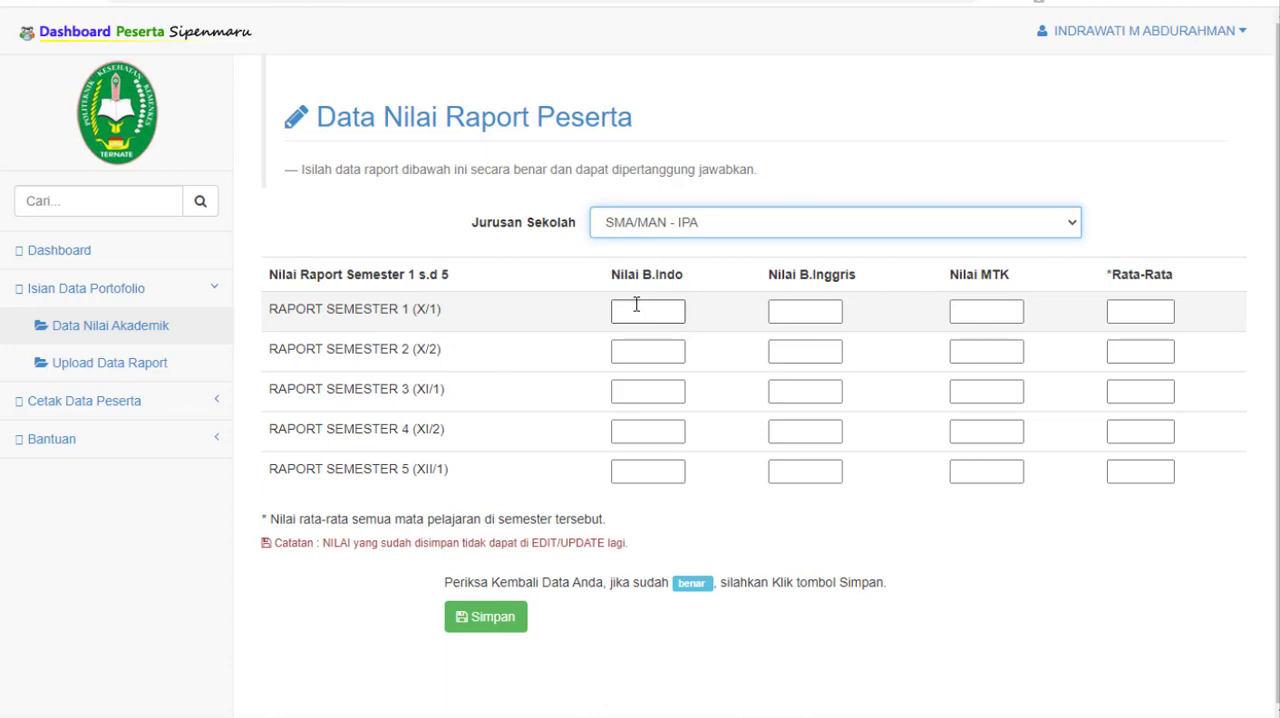
Step: Fill in the Semester 1 report grades: B.Indo 70, B.Inggris 80, MTK 76 and Rata-Rata 74
click(636, 304)
text(70)
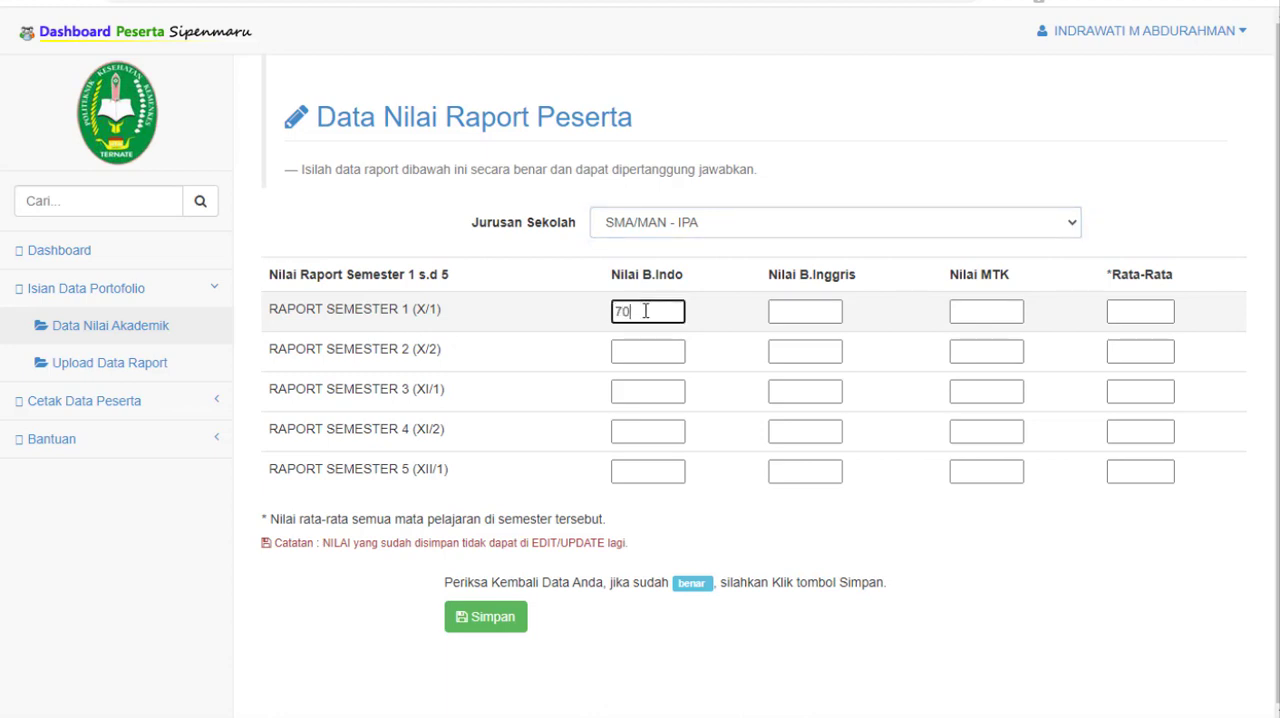
click(783, 309)
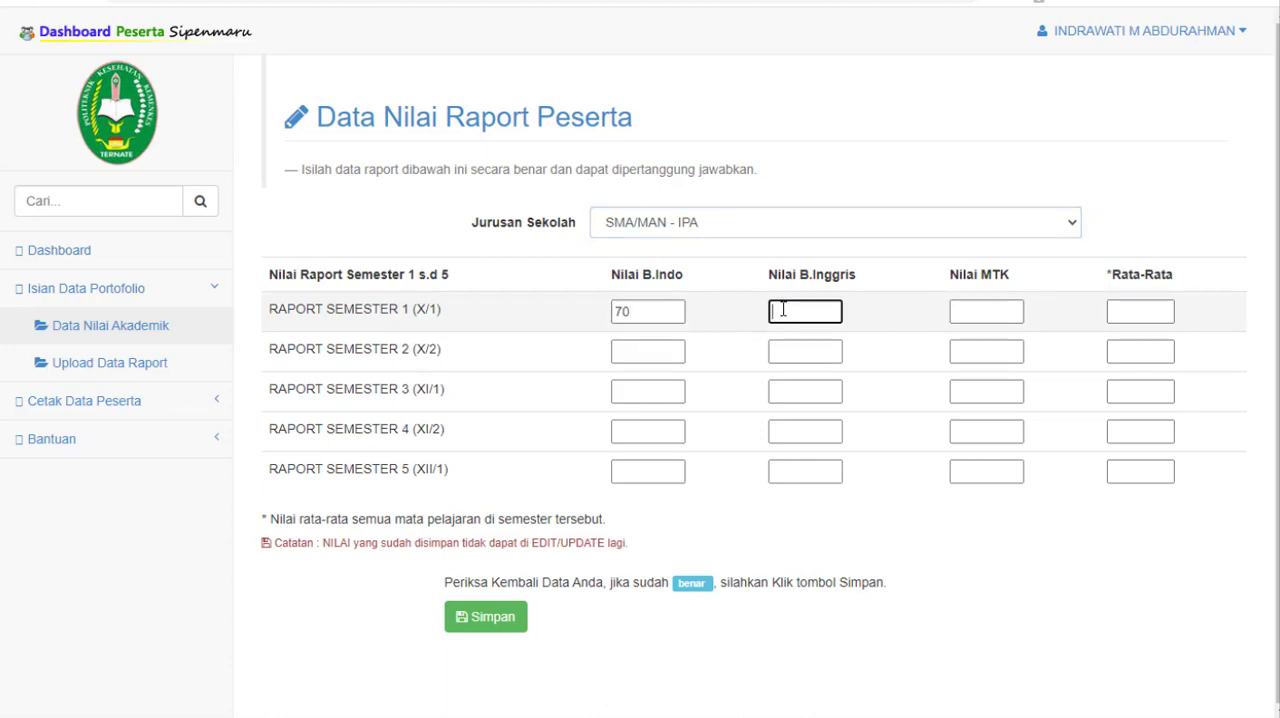
text(80)
click(987, 311)
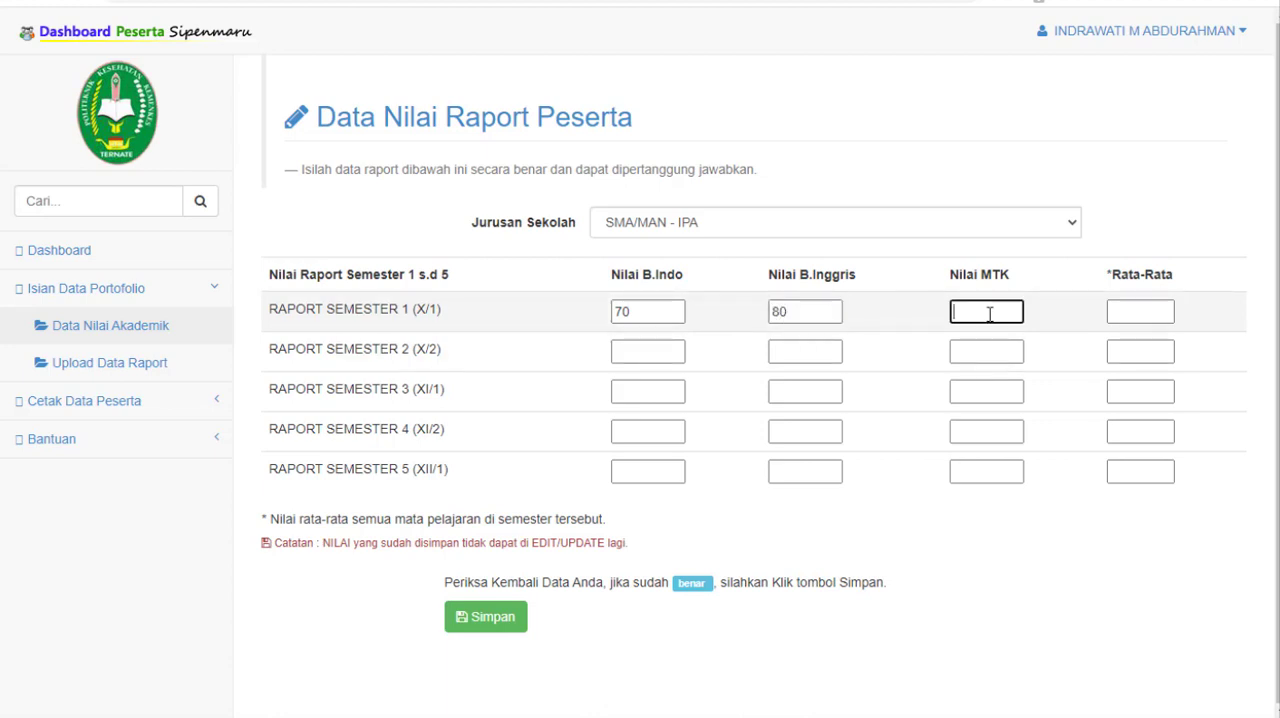
text(76)
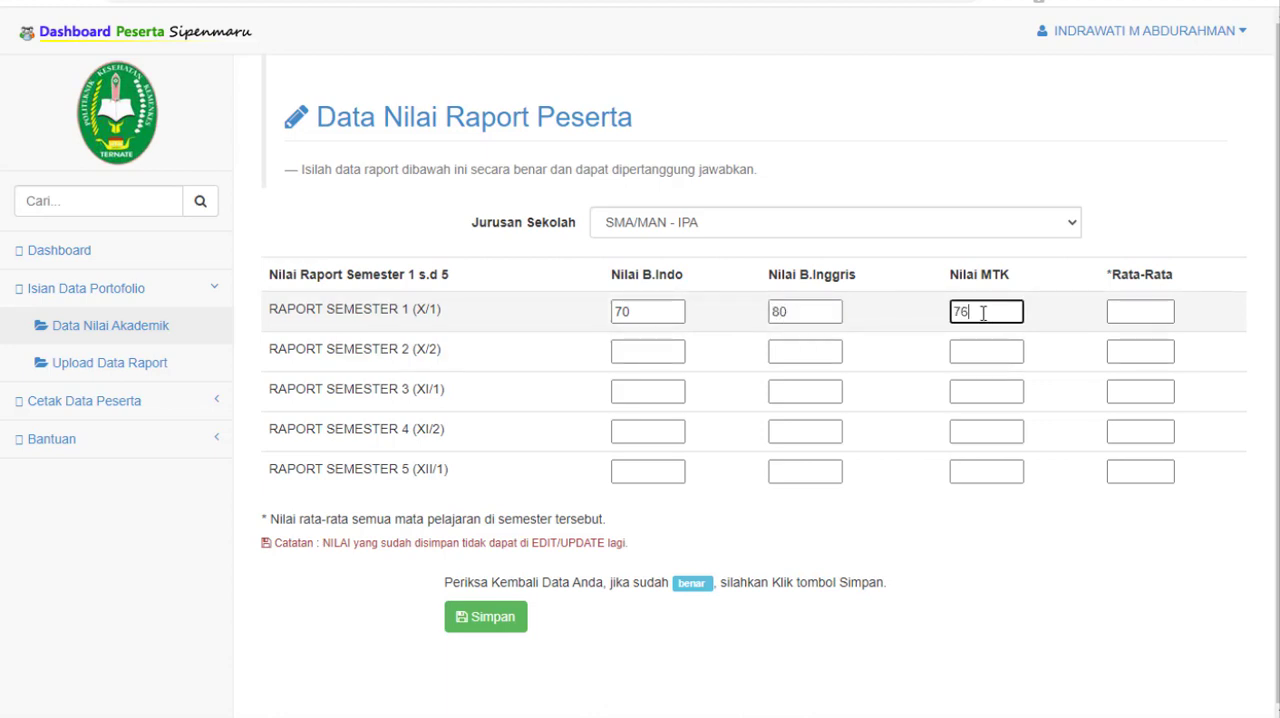
click(1136, 311)
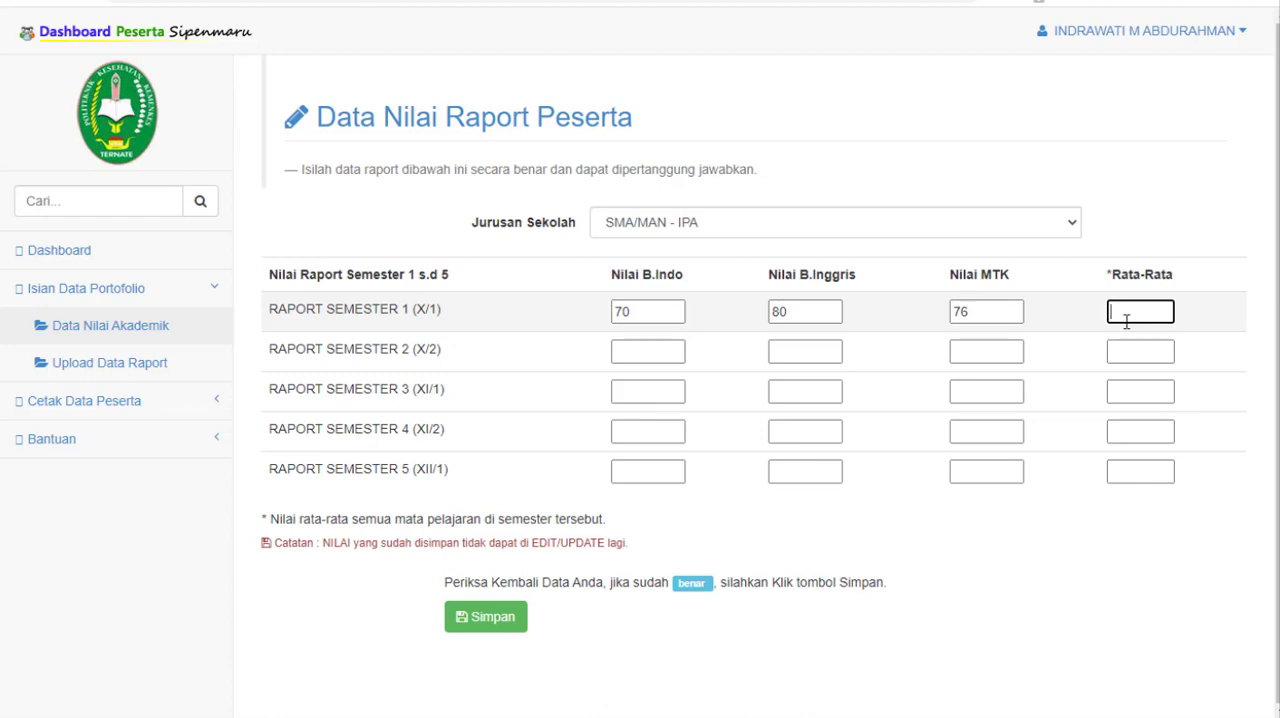
text(74)
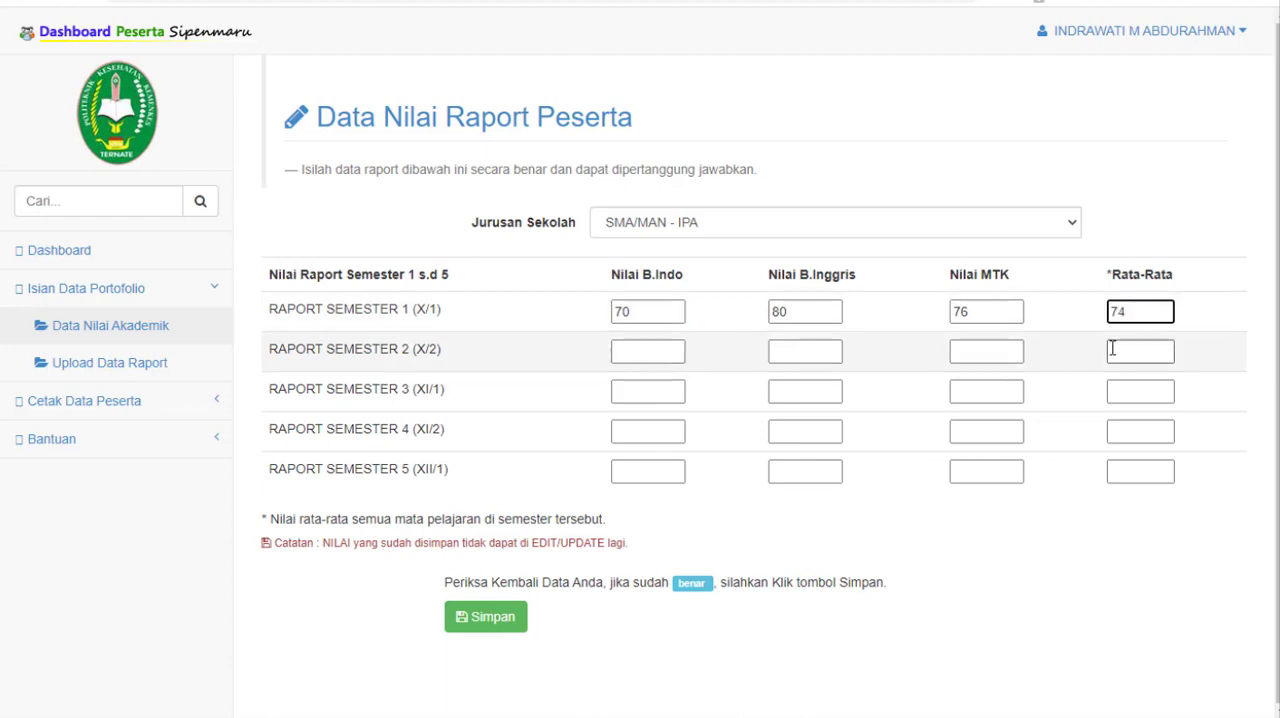
Step: Fill in the Semester 2 report grades with 80 for B.Indo, B.Inggris, MTK and Rata-Rata
click(641, 350)
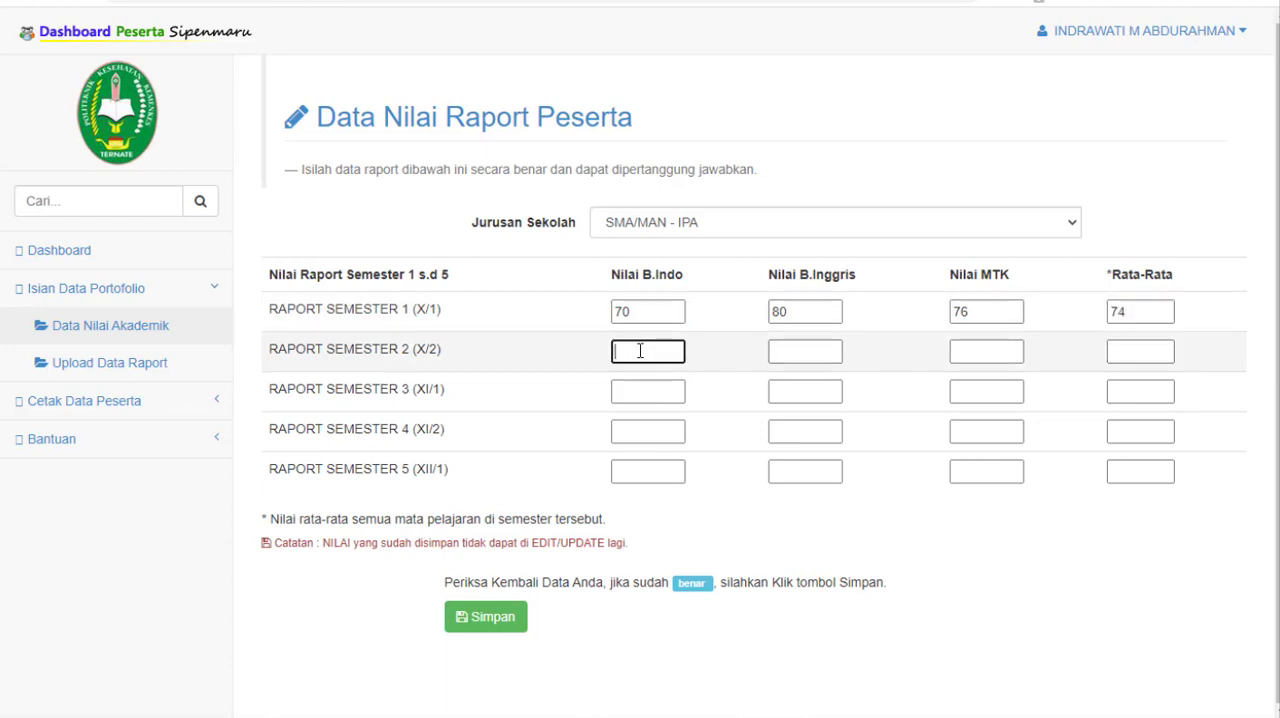
text(80)
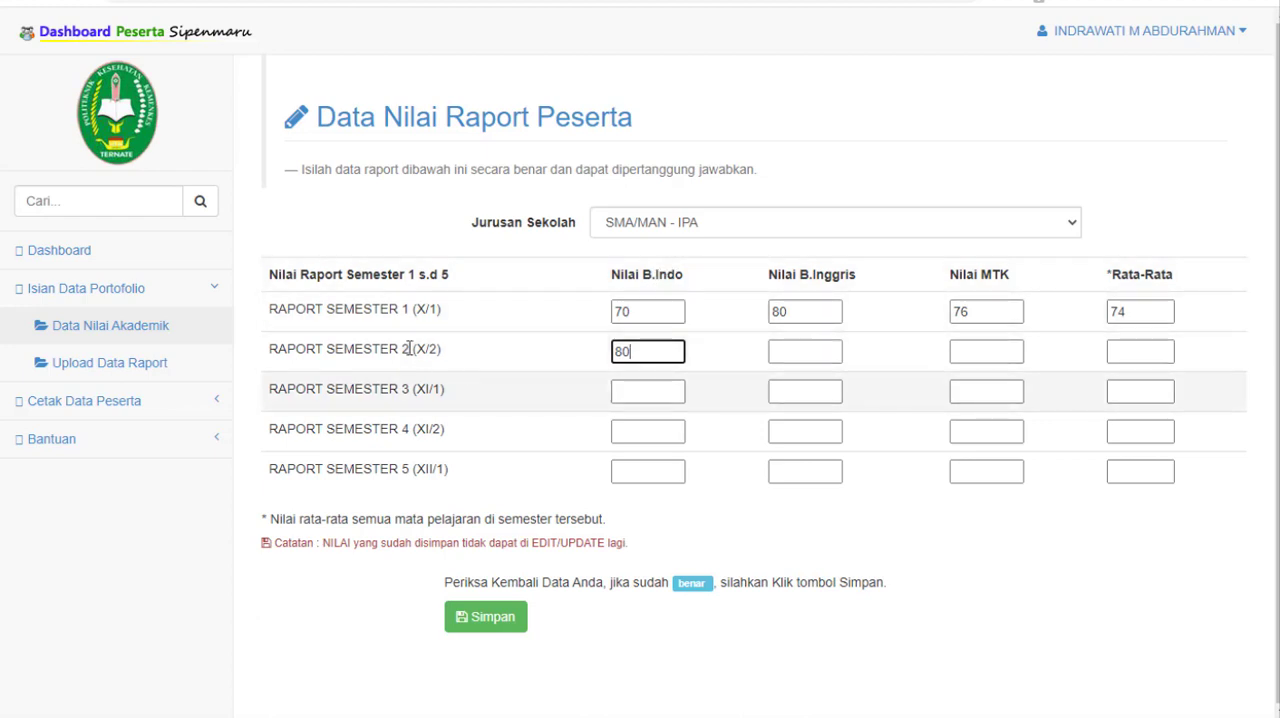
drag(270, 347, 455, 357)
drag(271, 309, 460, 330)
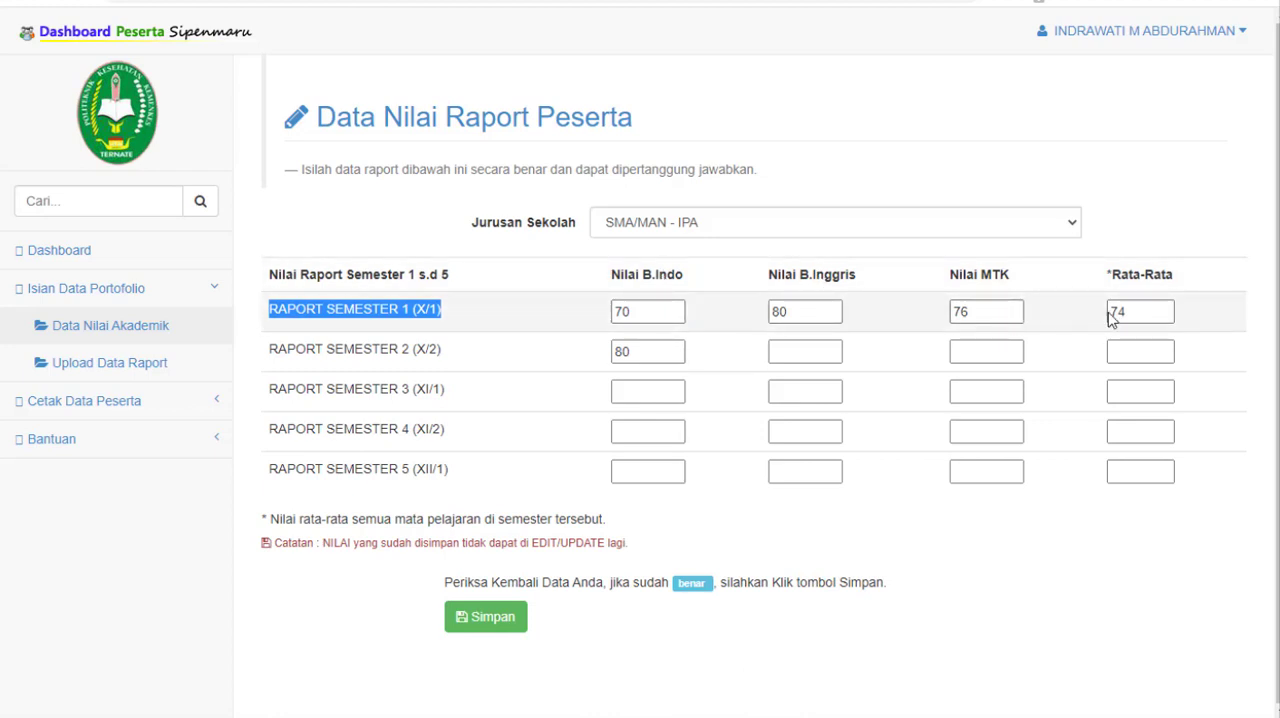
double_click(1150, 312)
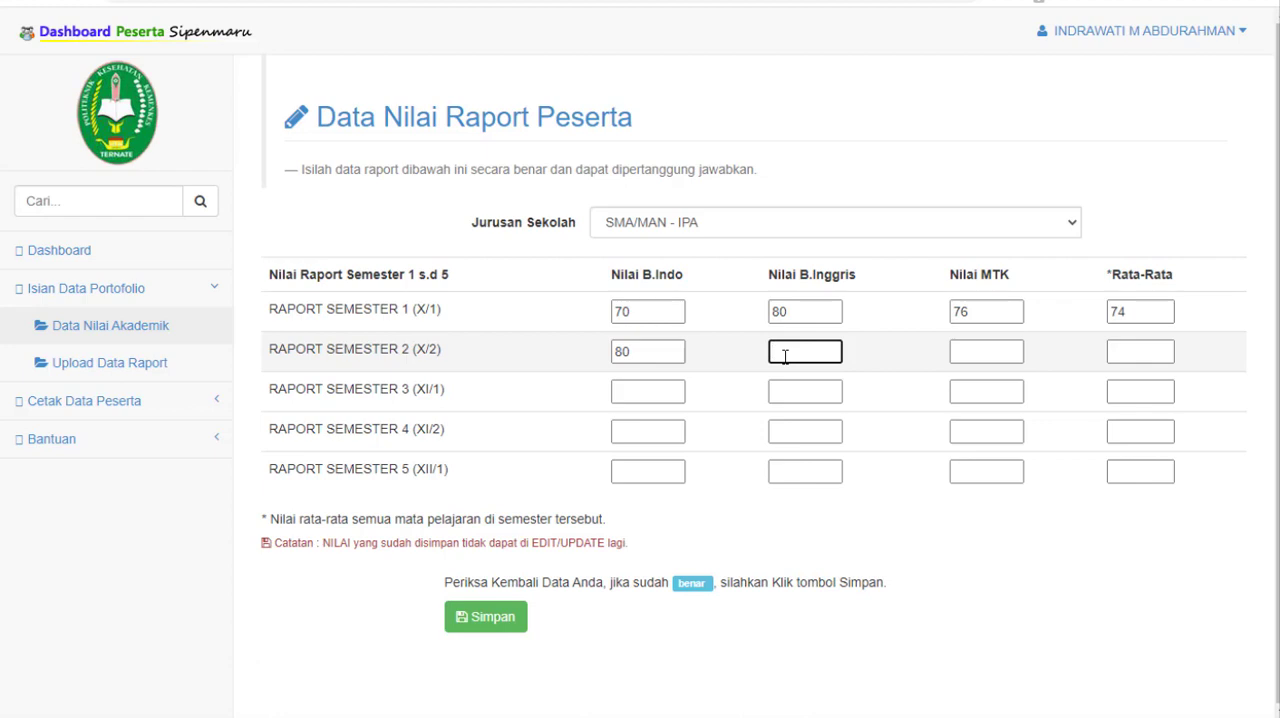
text(80)
click(1008, 354)
text(80)
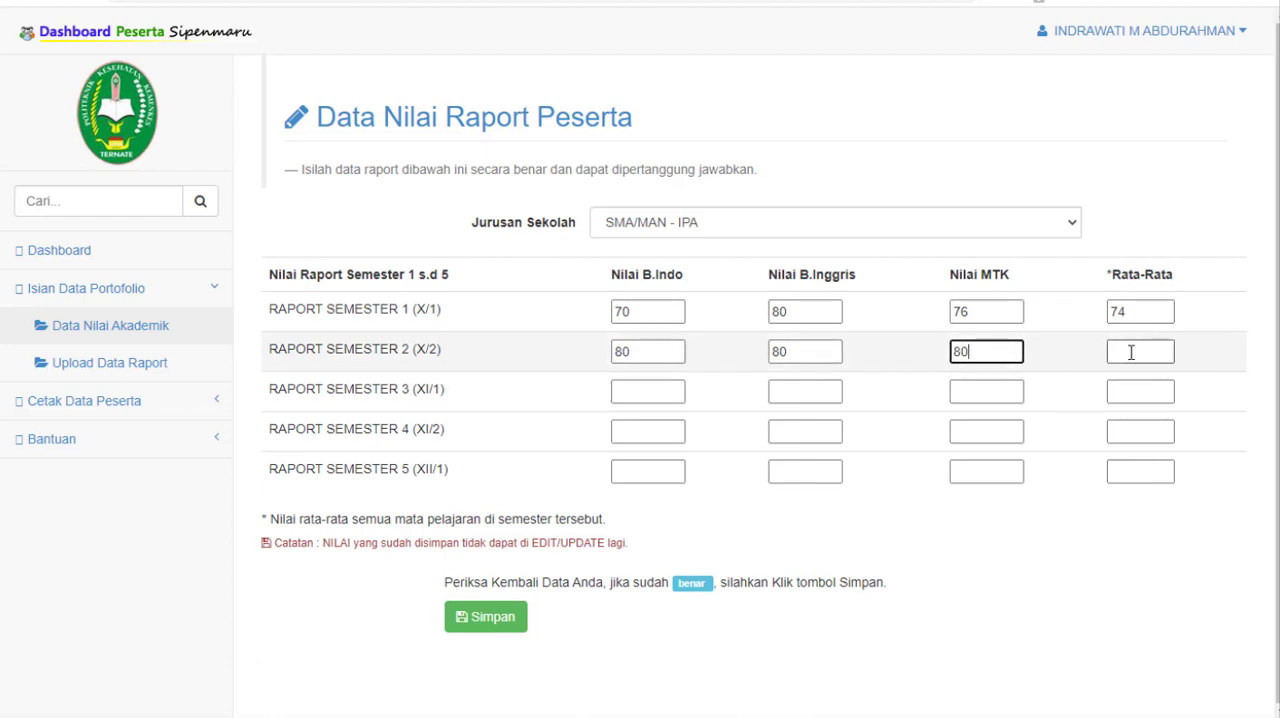
click(1131, 352)
text(80)
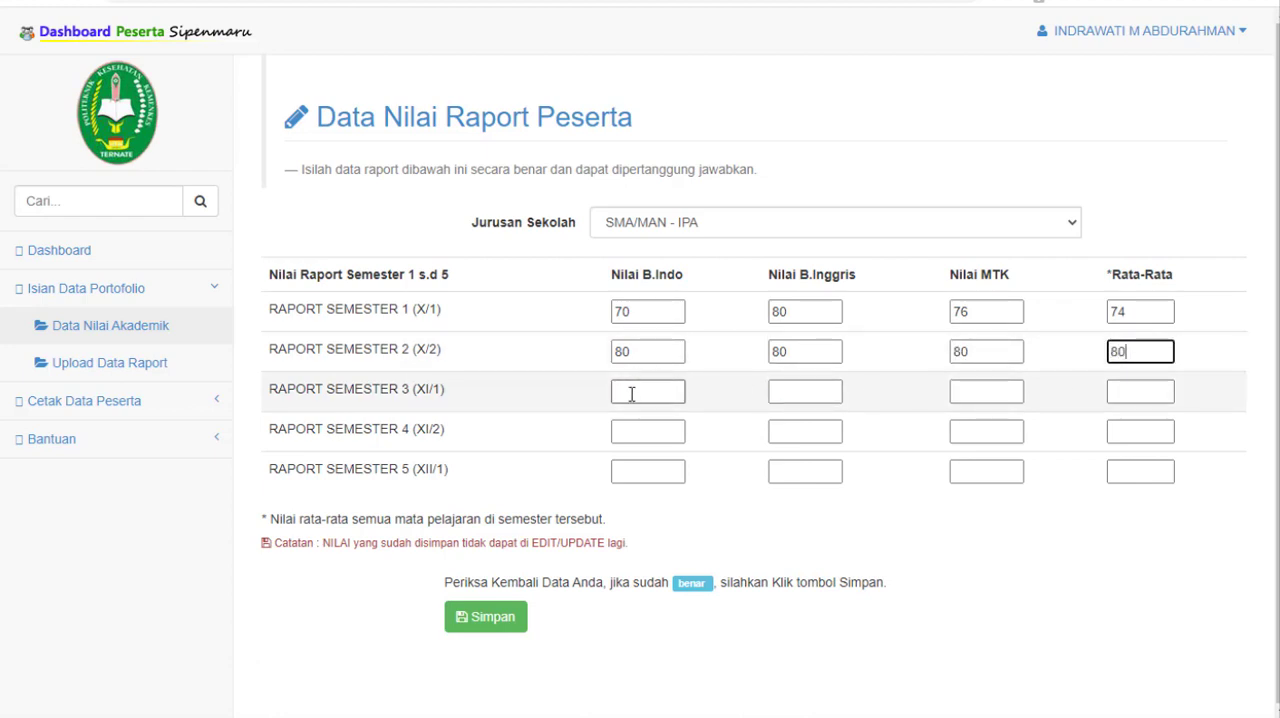
Step: Fill in the Semester 3 report grades with 85 for B.Indo, B.Inggris, MTK and Rata-Rata
click(631, 394)
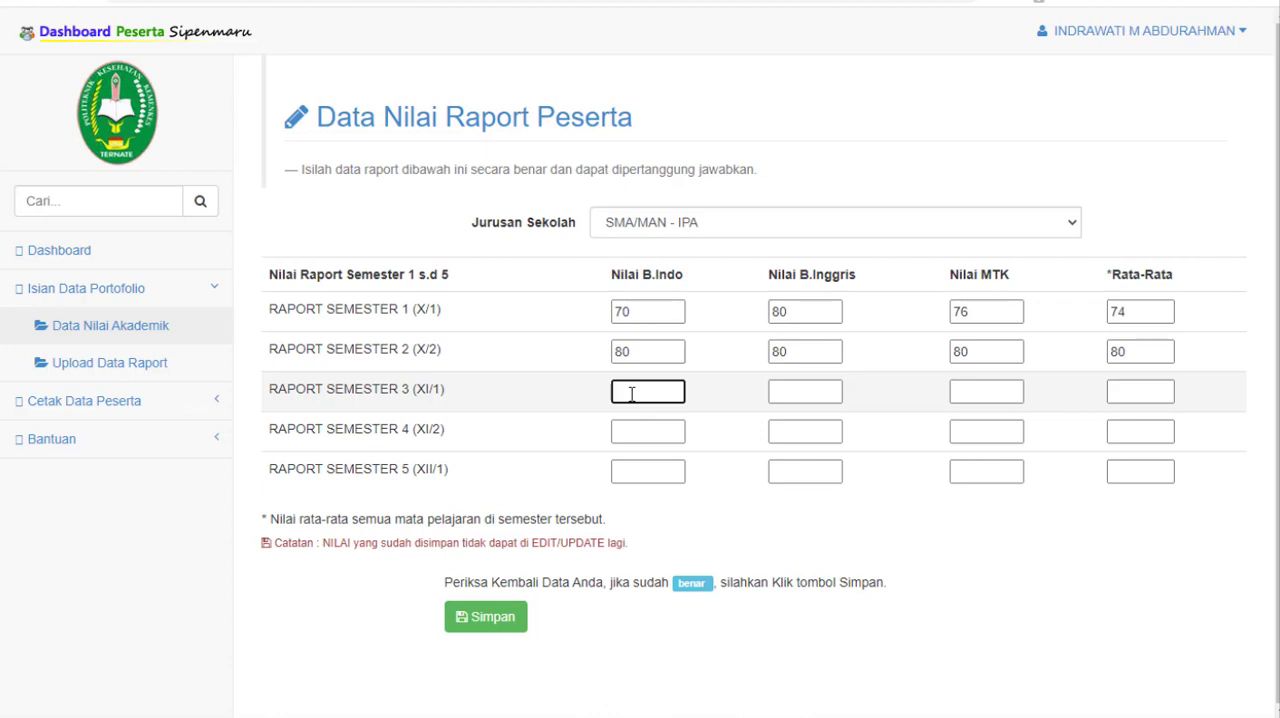
text(5)
click(803, 390)
text(85)
click(1000, 393)
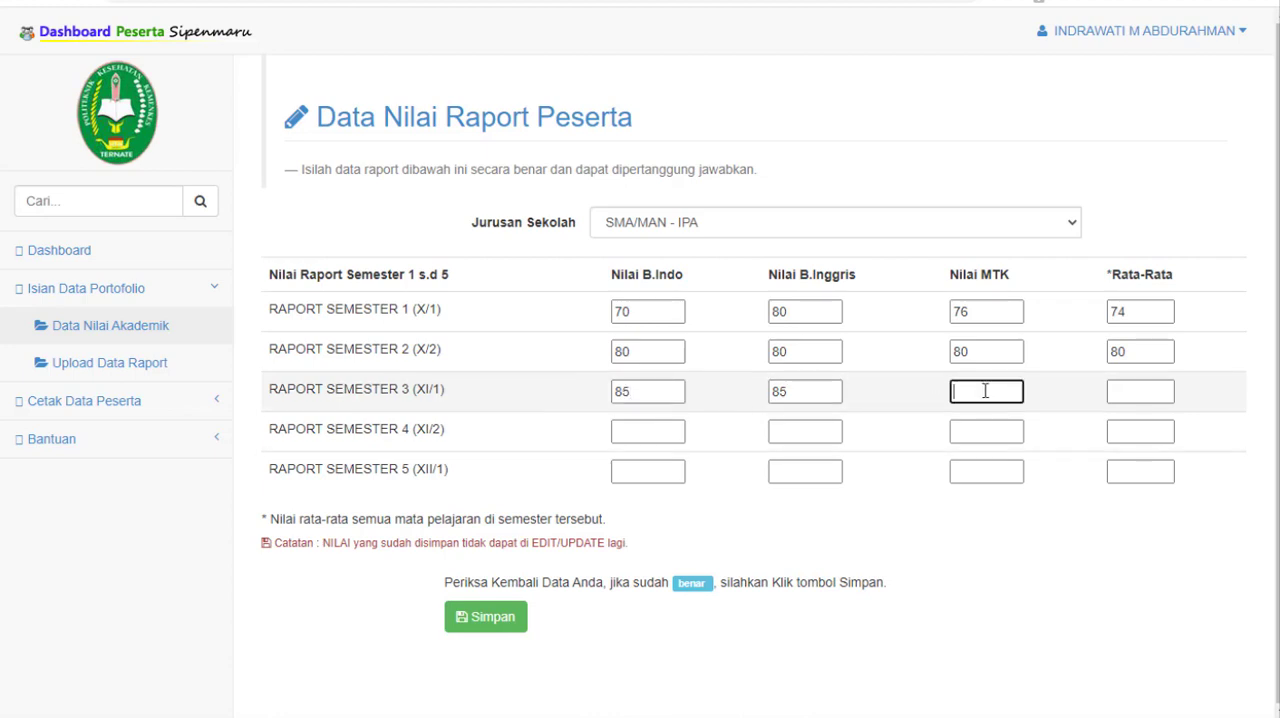
text(85)
click(1130, 393)
text(85)
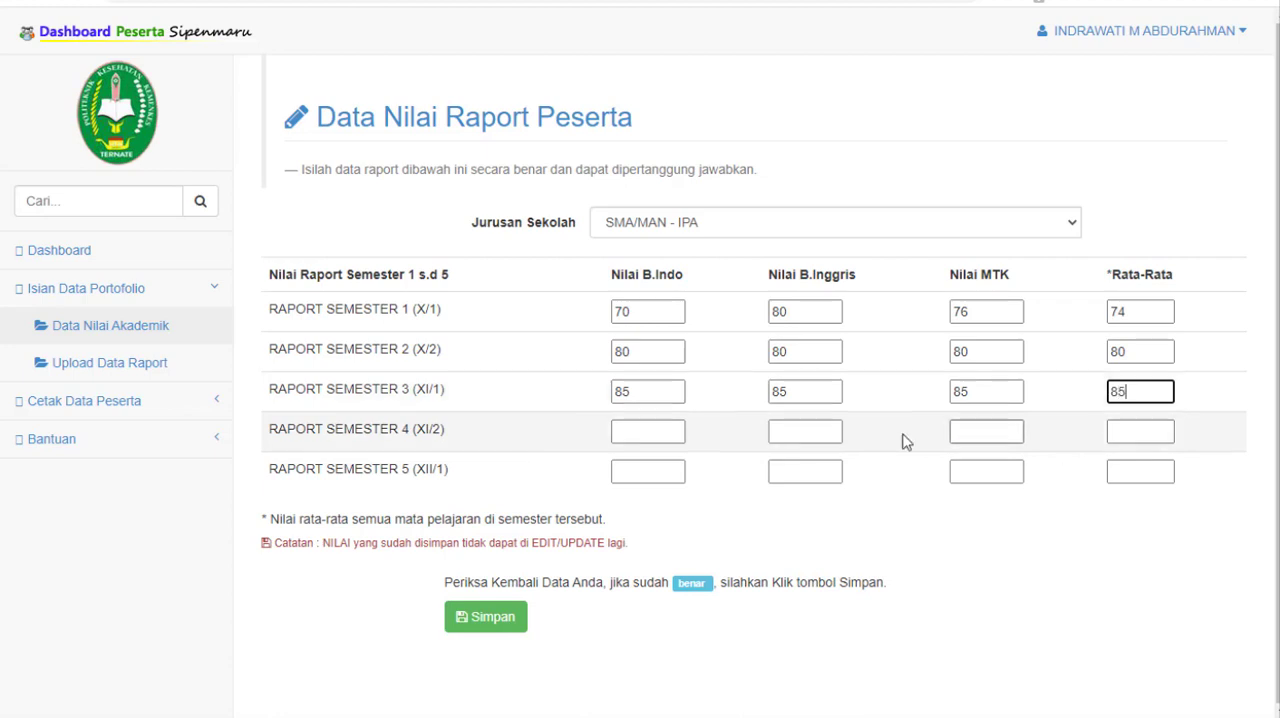
Step: Fill in the Semester 4 report grades with 80 for B.Indo, B.Inggris, MTK and Rata-Rata
click(658, 430)
text(8)
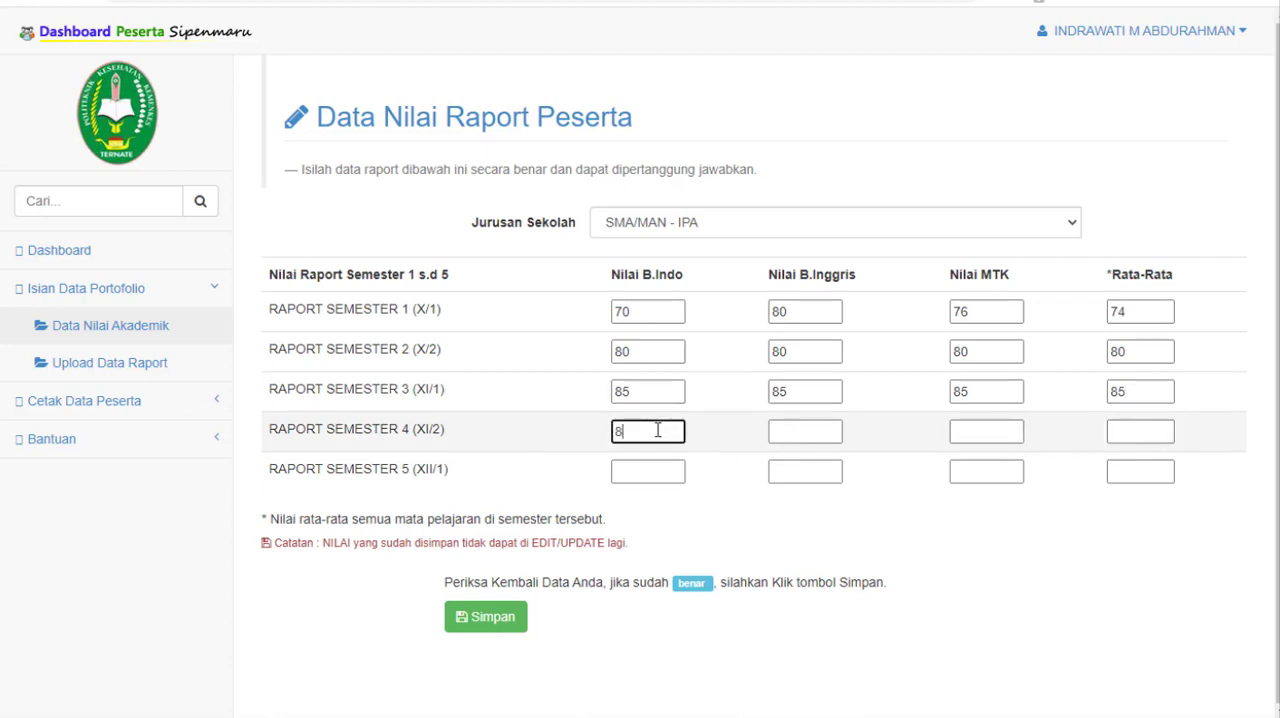
text(0)
click(803, 431)
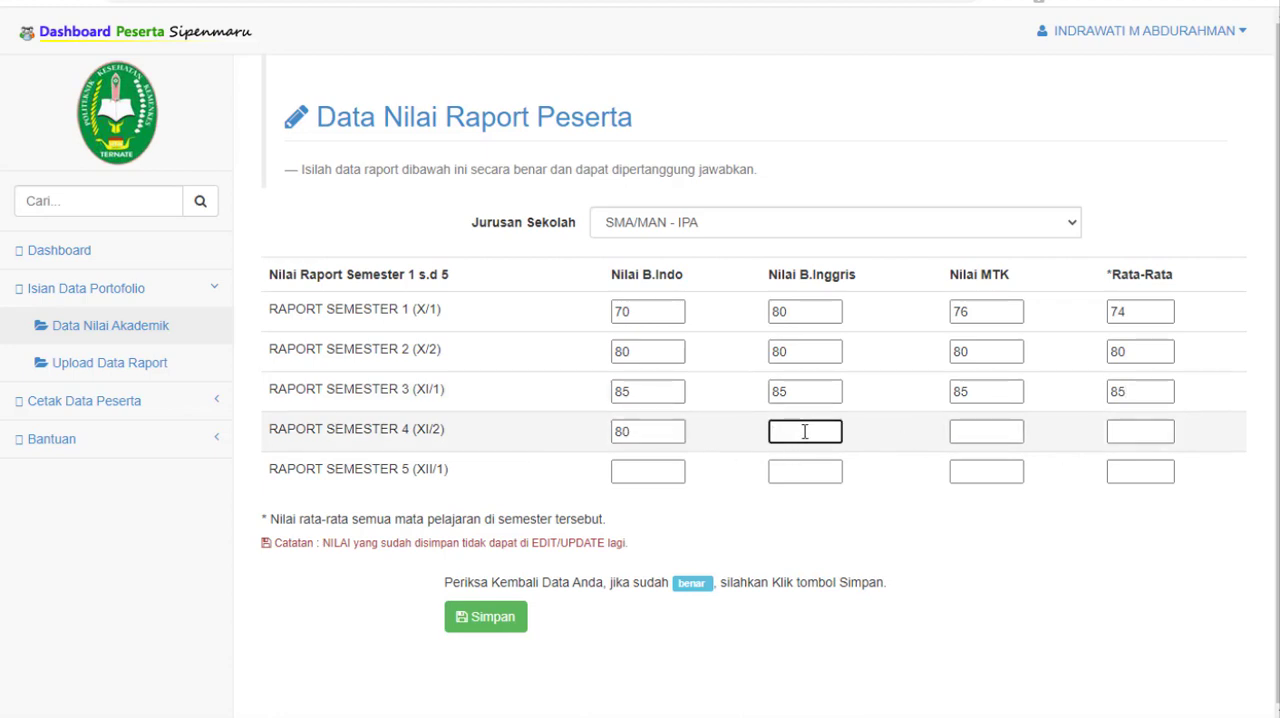
text(80)
click(955, 431)
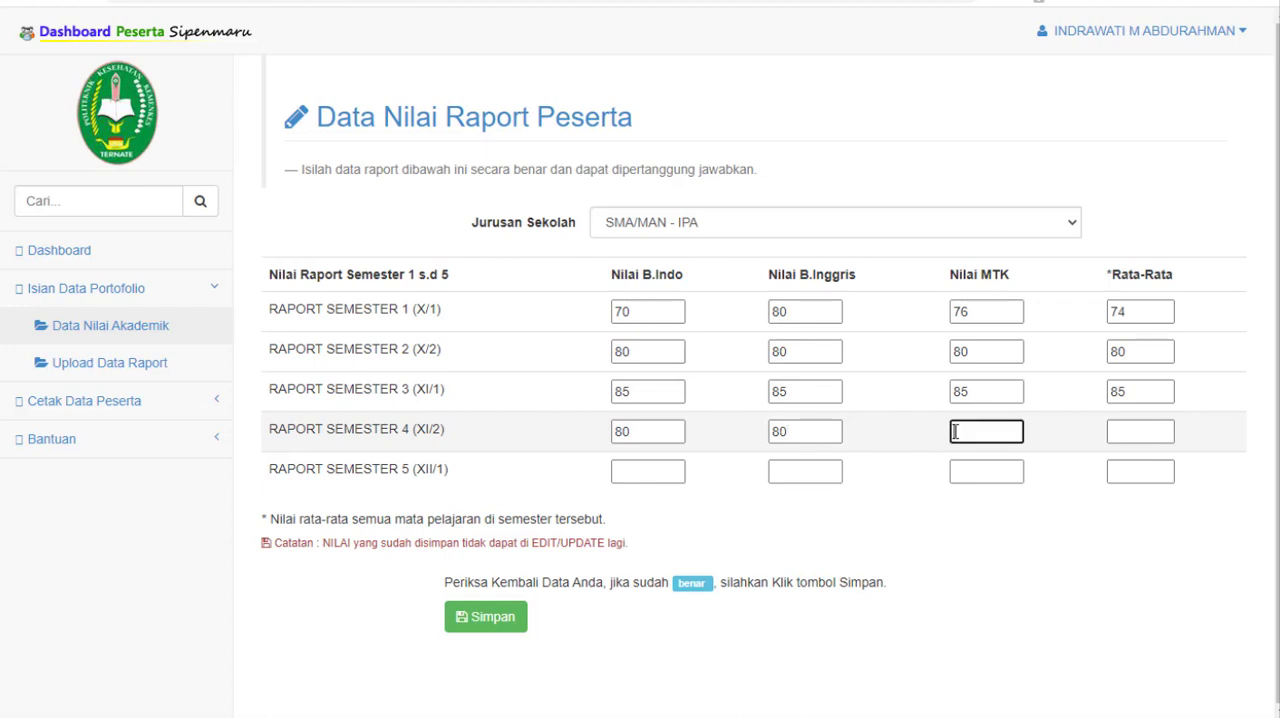
text(80)
click(1140, 431)
text(80)
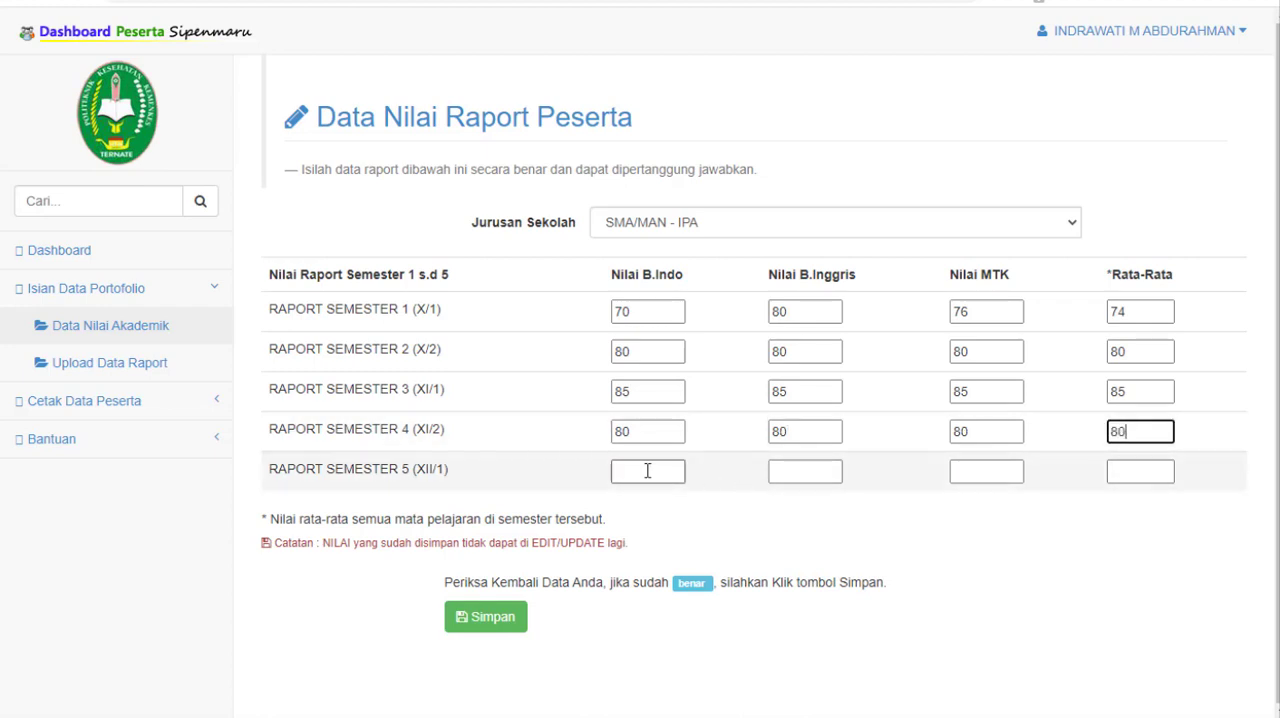
Step: Fill in the Semester 5 report grades with 75 for B.Indo, B.Inggris, MTK and Rata-Rata
click(645, 470)
text(75)
click(812, 468)
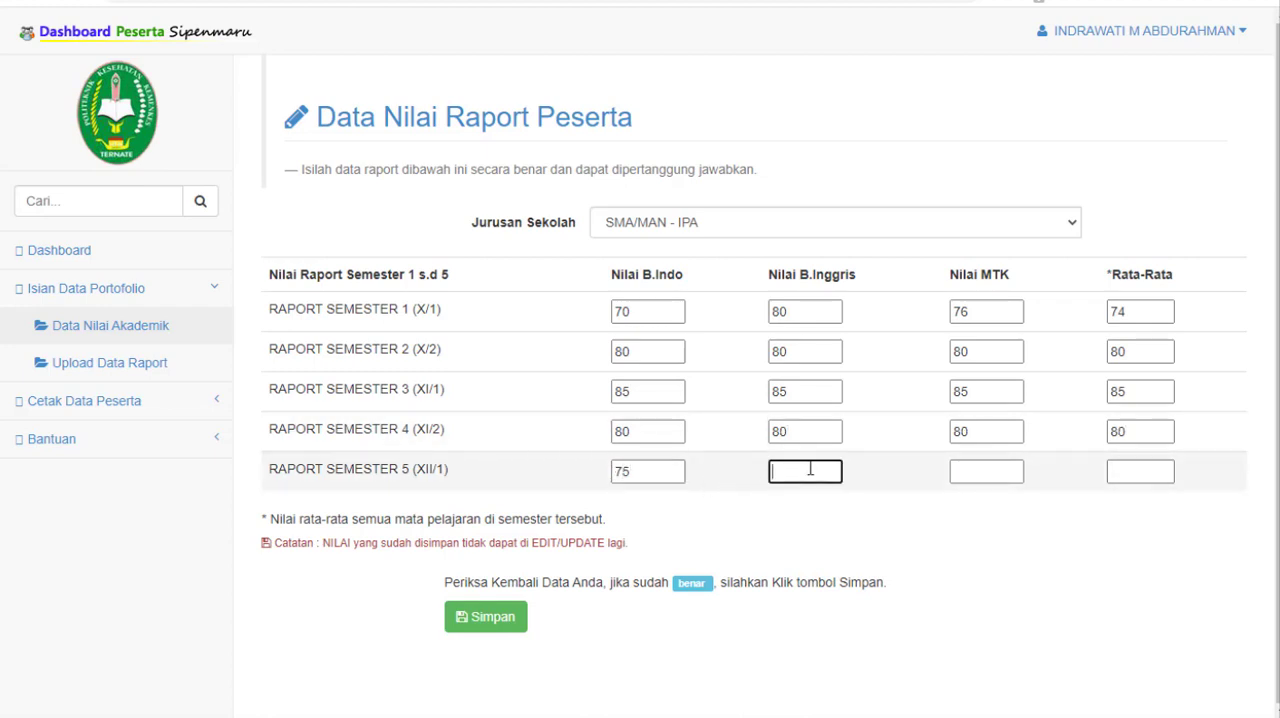
text(75)
click(995, 478)
text(75)
click(1135, 476)
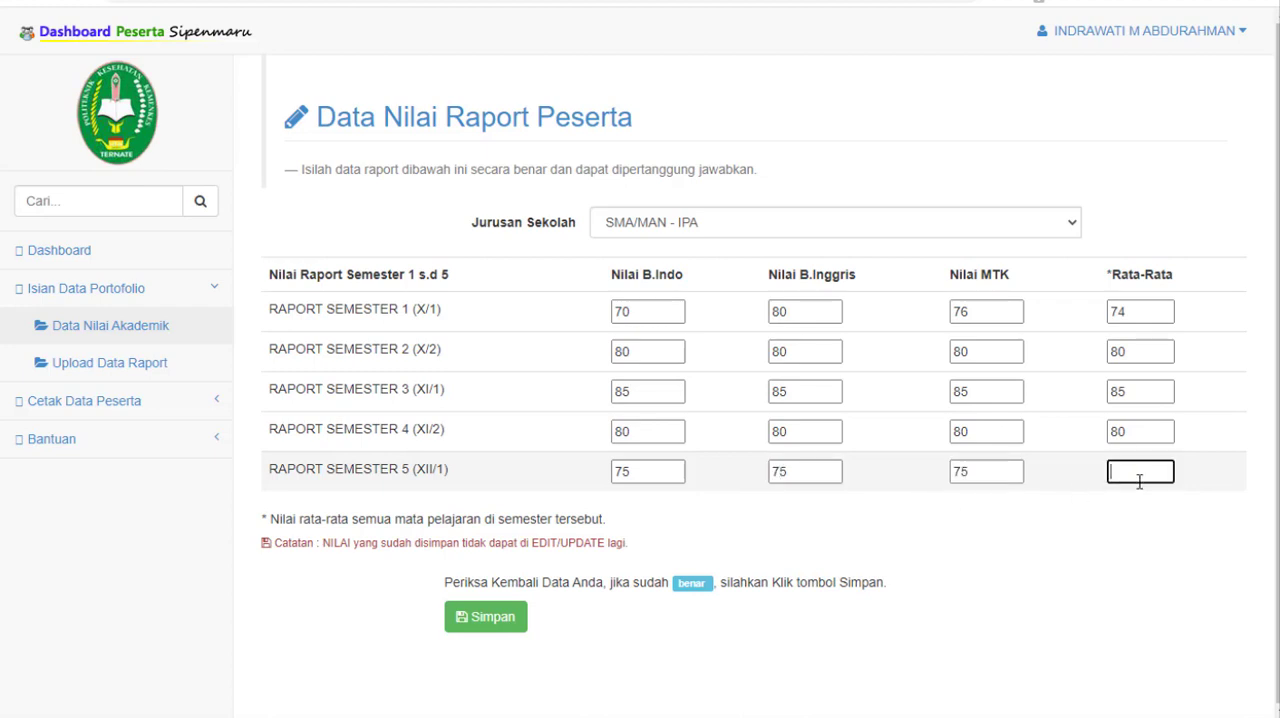
text(75)
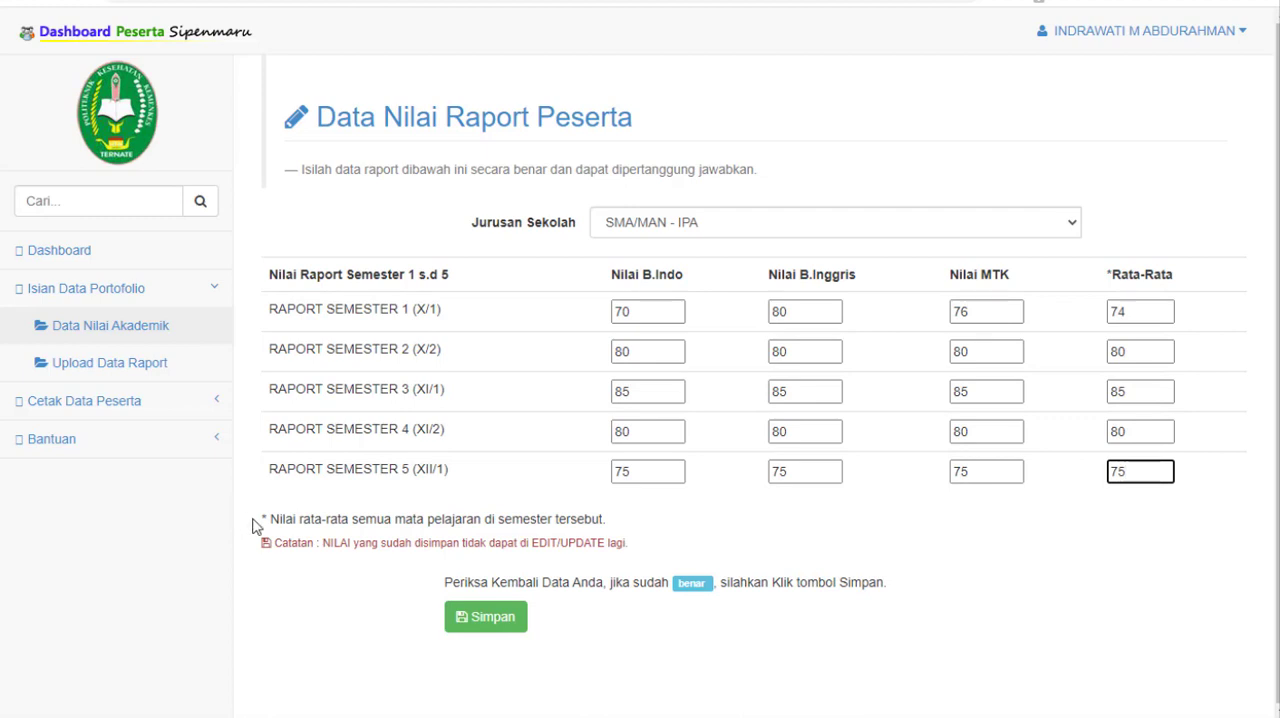
Step: Check the footnote explaining the Rata-Rata column and save the report grades for all five semesters
drag(258, 519, 706, 520)
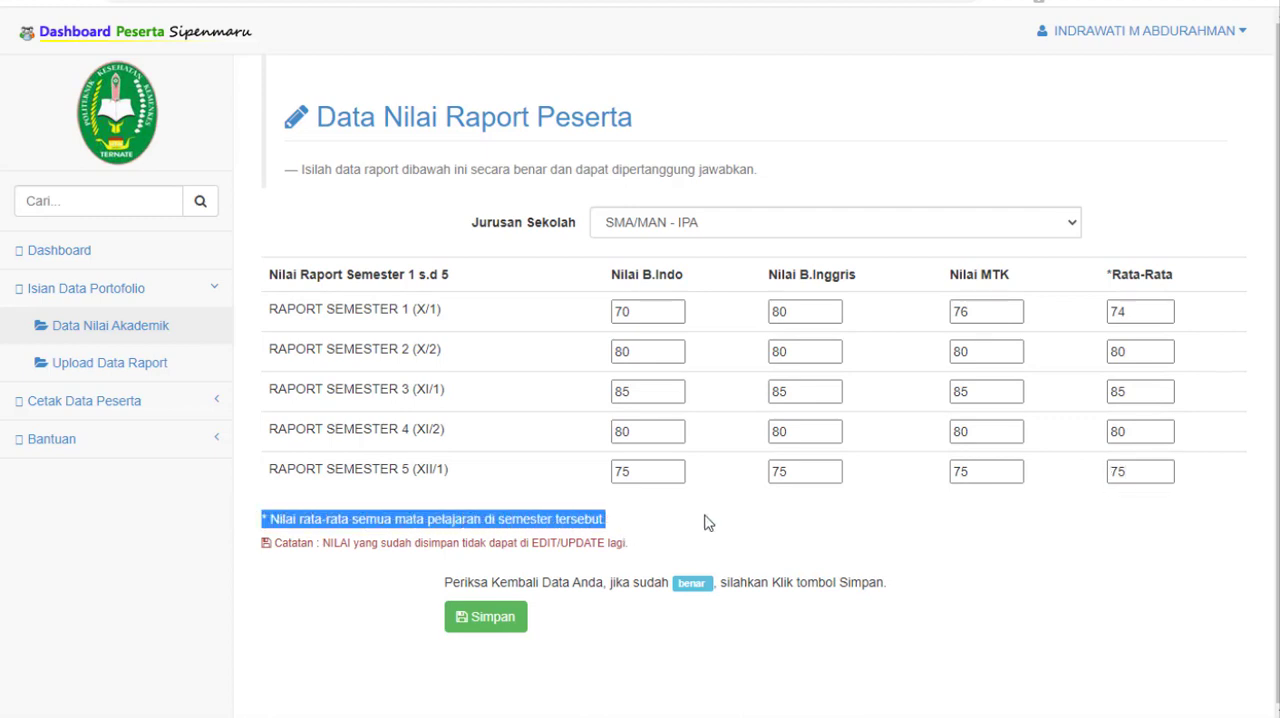
drag(1108, 274, 1186, 276)
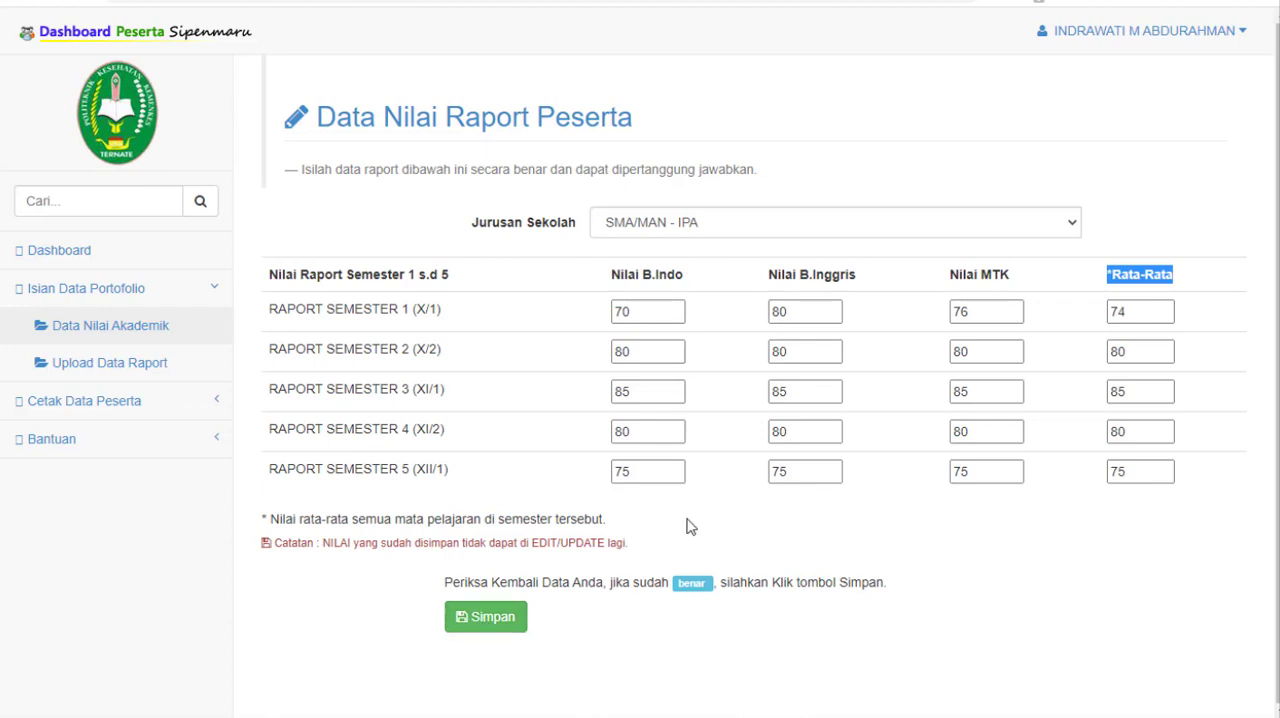
click(677, 476)
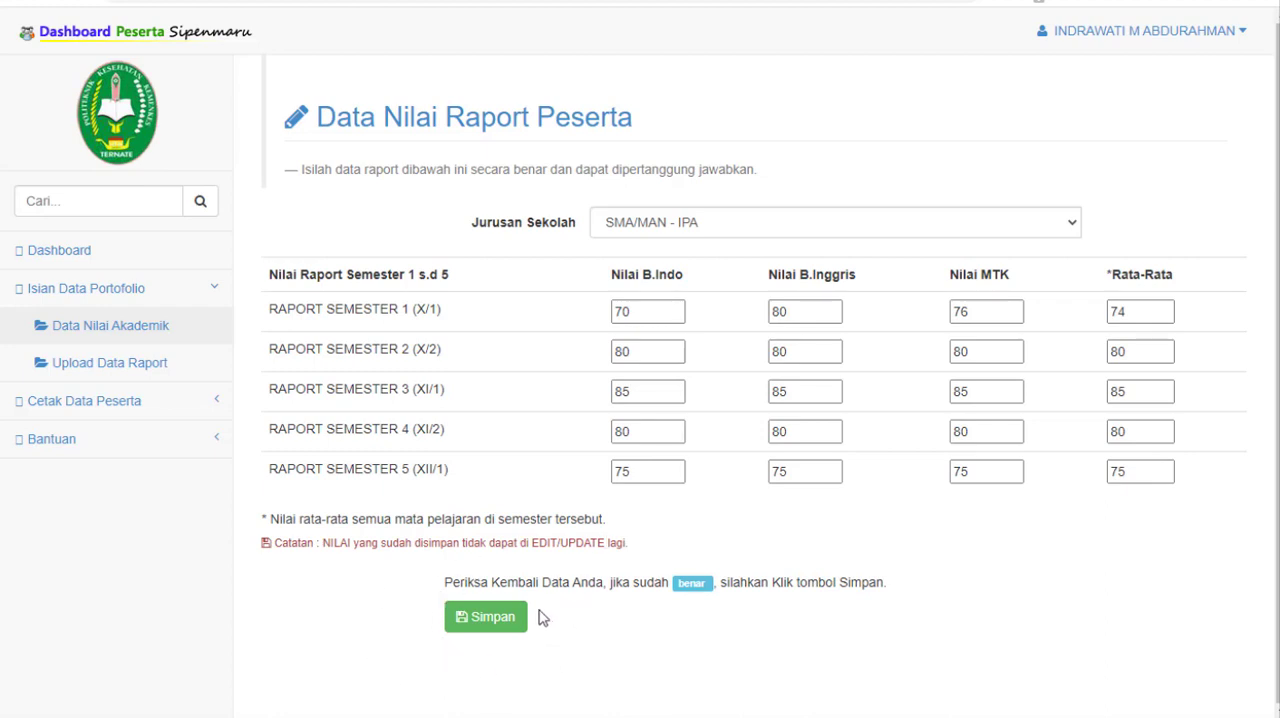
click(486, 618)
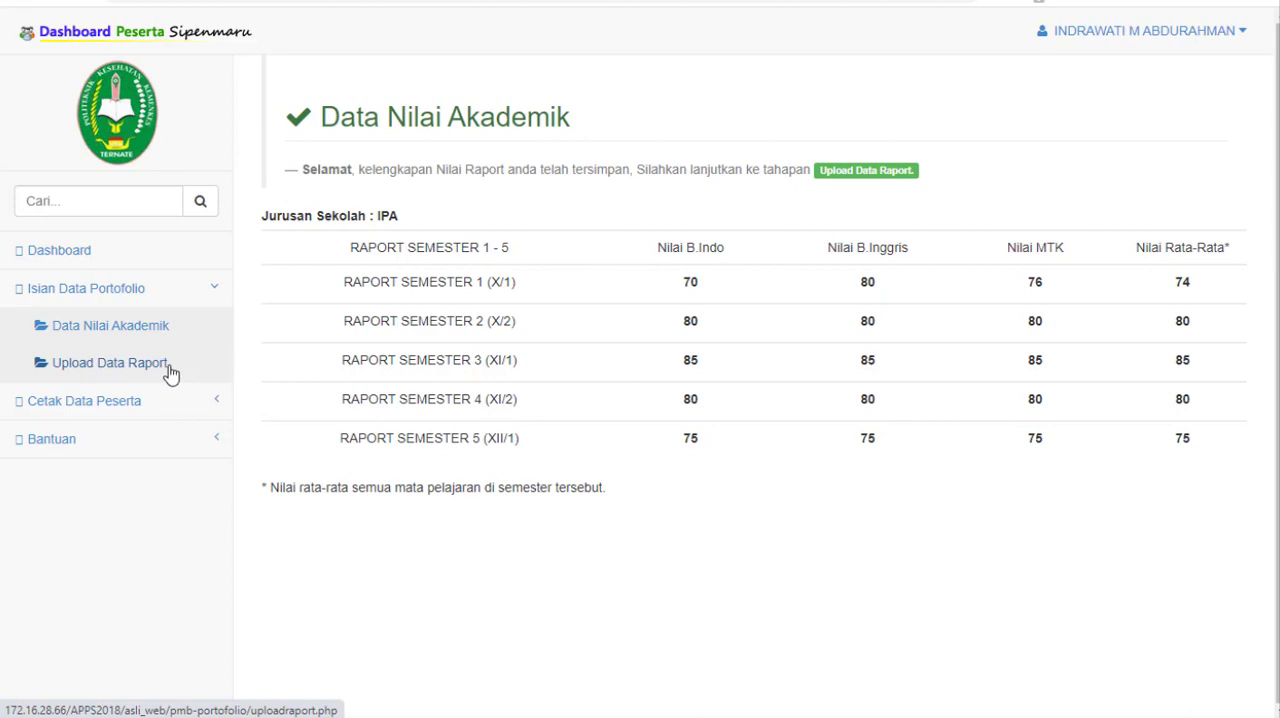
Step: Open the Upload Data Raport page and check the file size limits and naming examples for the semester scans
click(110, 363)
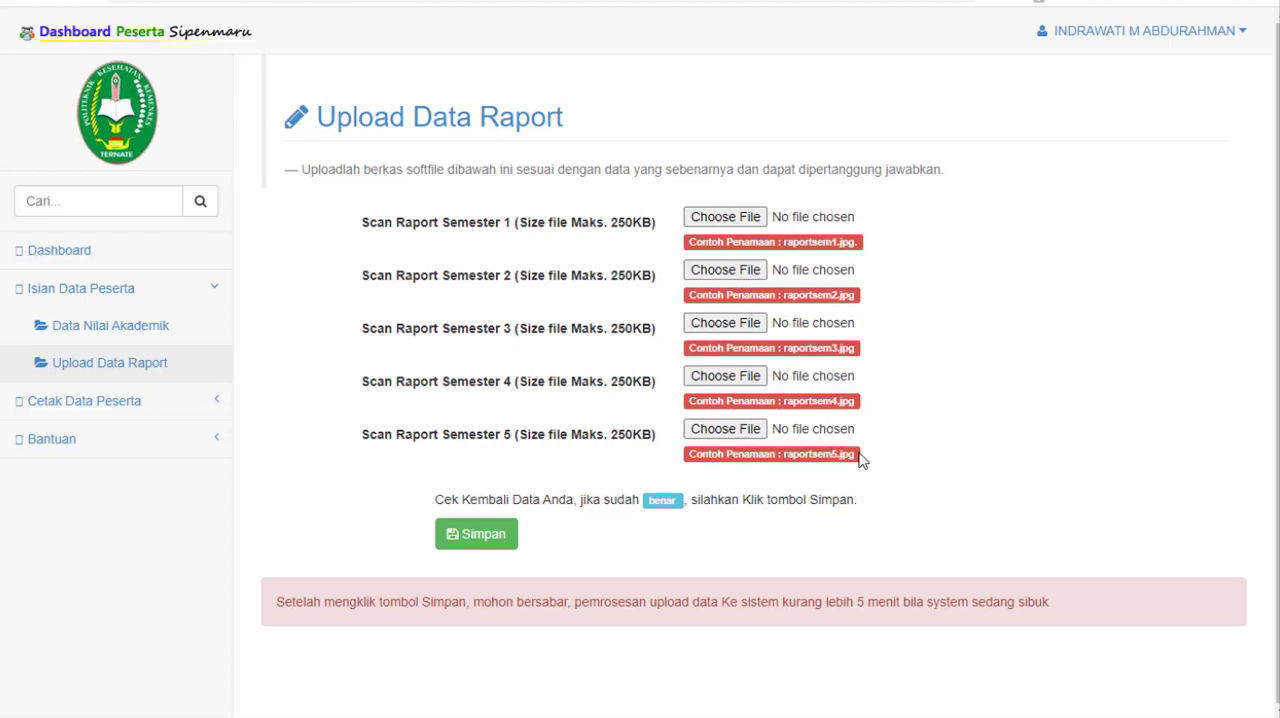
drag(652, 222, 527, 232)
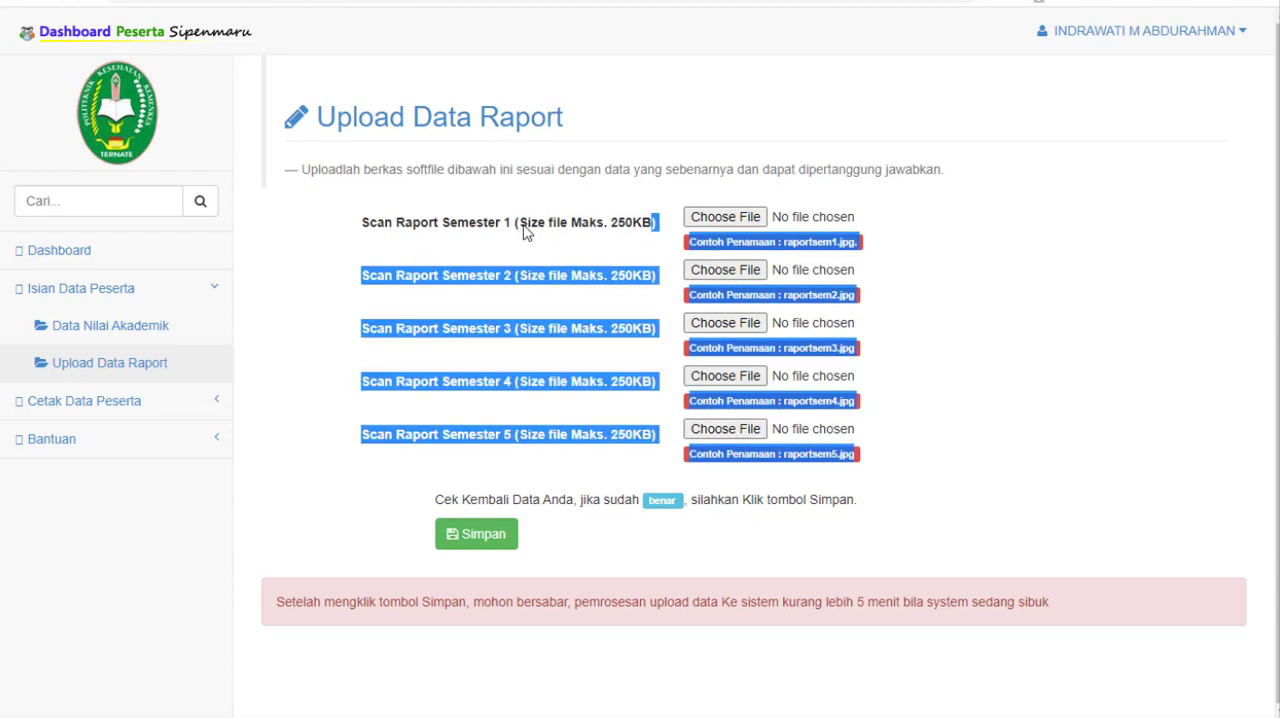
click(527, 232)
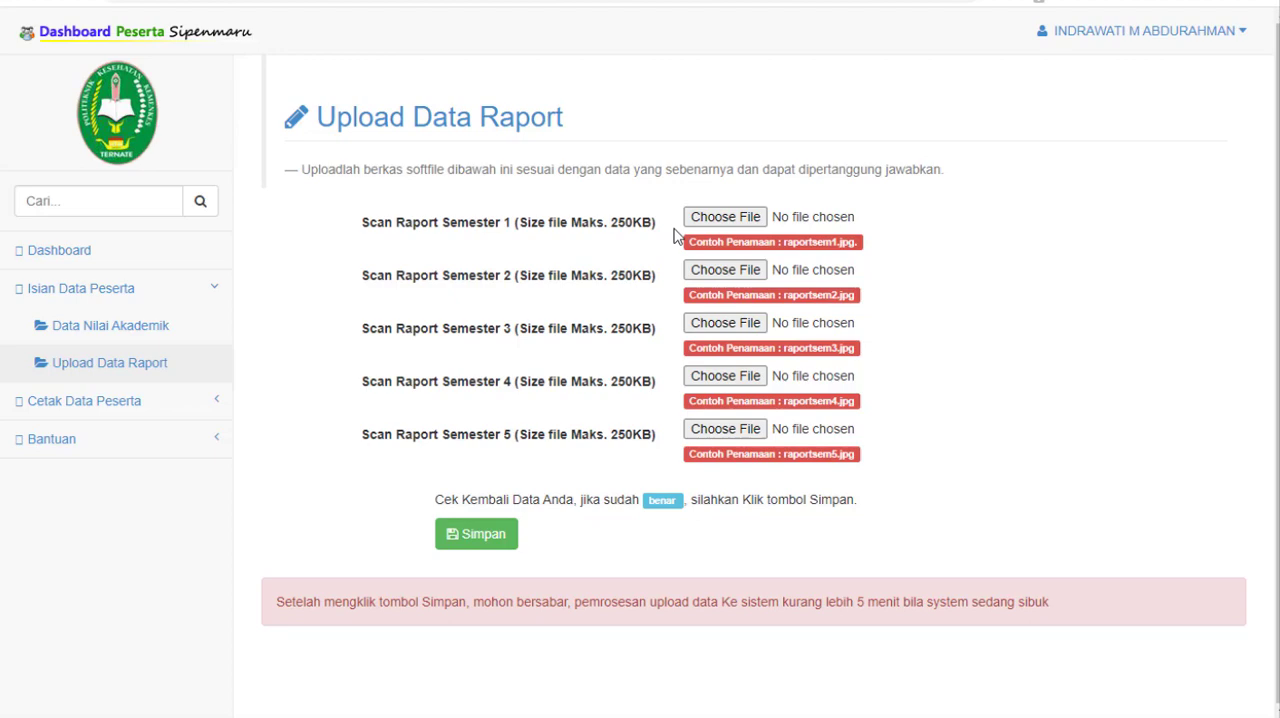
Step: Start choosing a file for the Semester 1 report scan and browse the Documents folder by name for the SCAN RAPORT folder
click(727, 218)
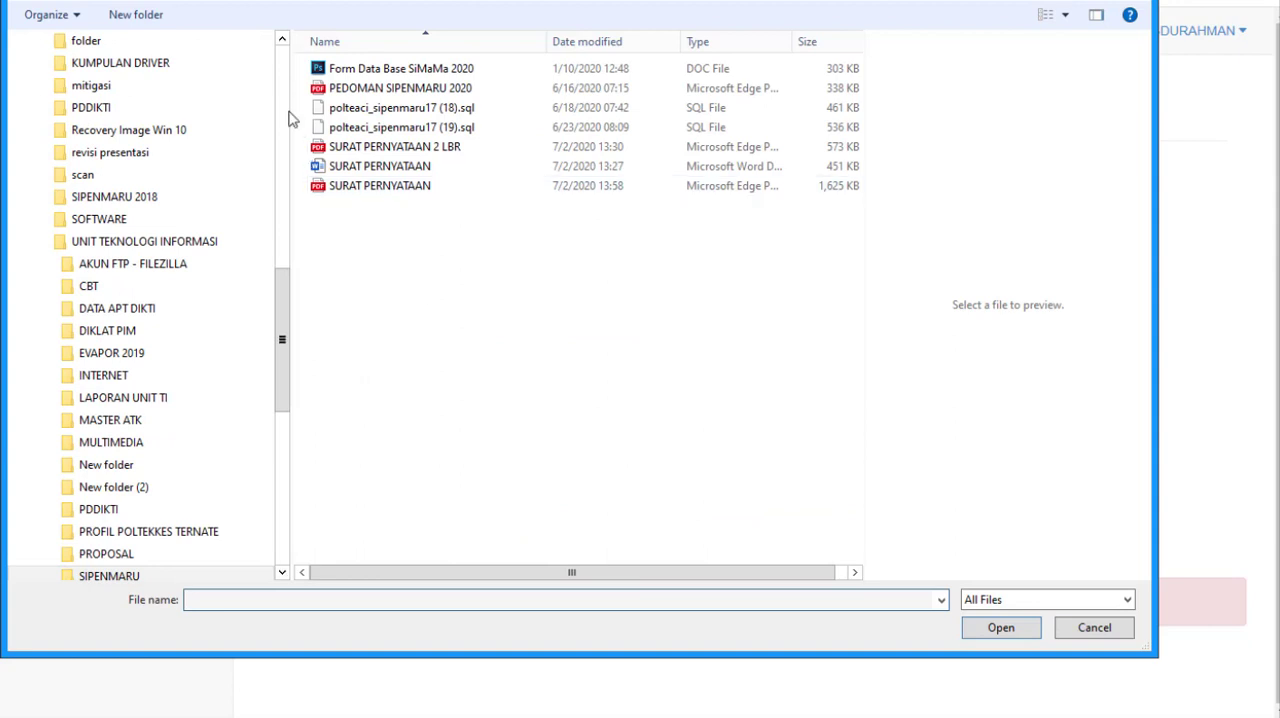
click(112, 92)
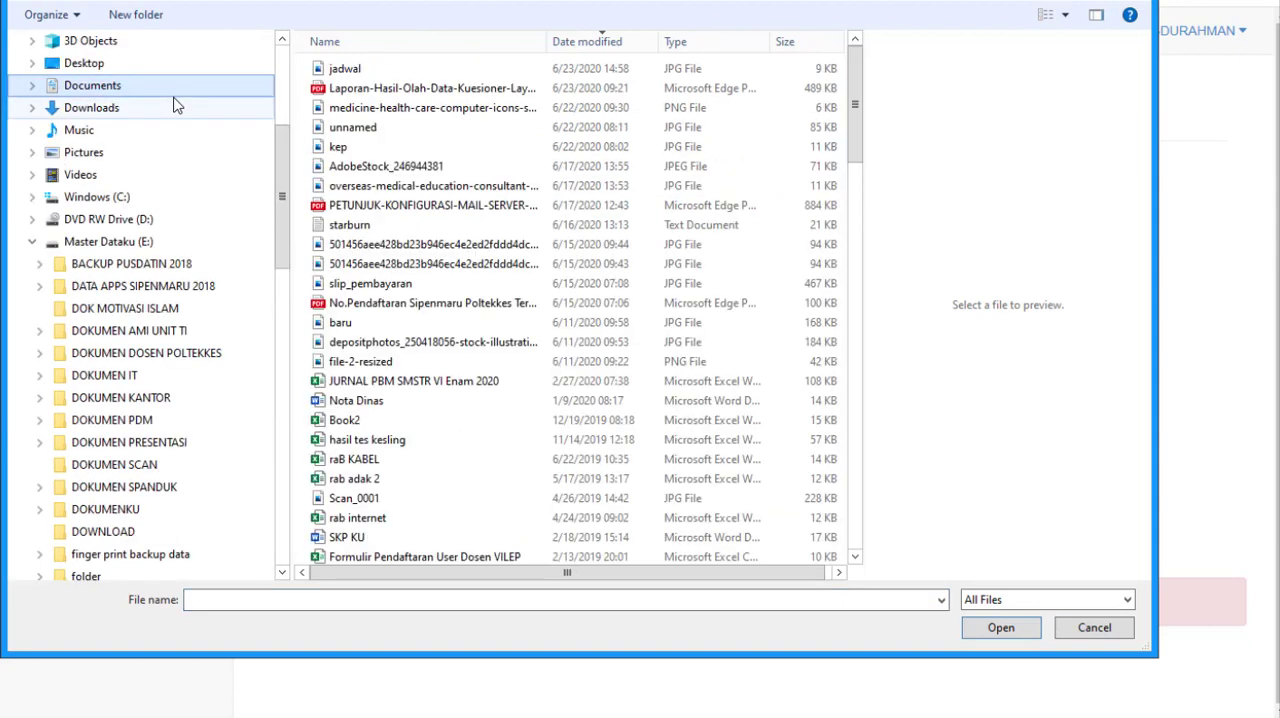
click(372, 129)
key(s)
key(s)
key(s)
key(s)
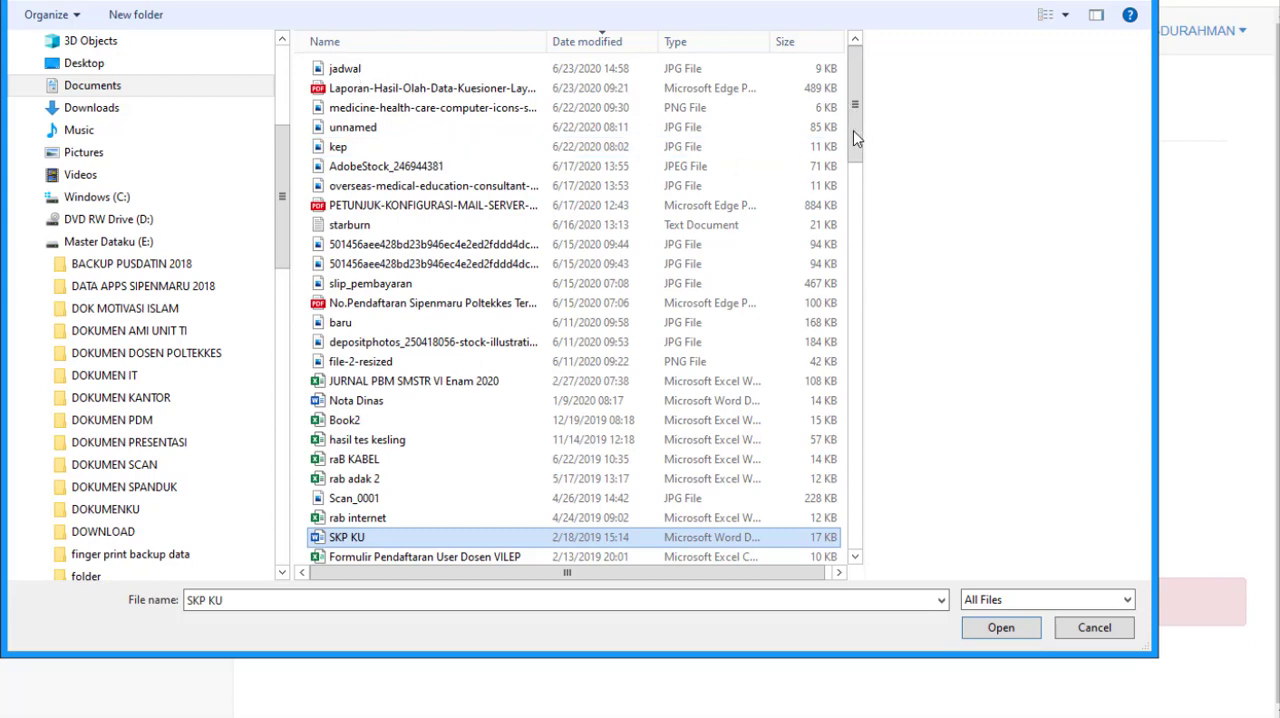
scroll(490, 478, down, 10)
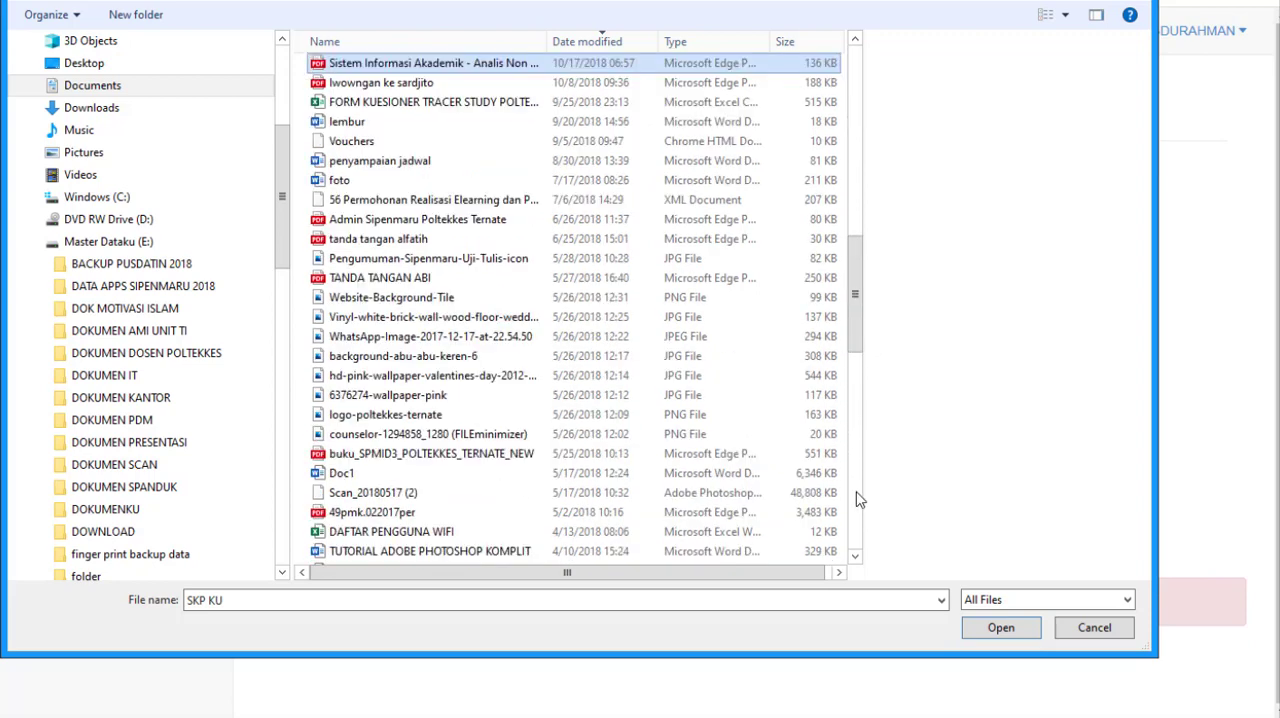
click(346, 68)
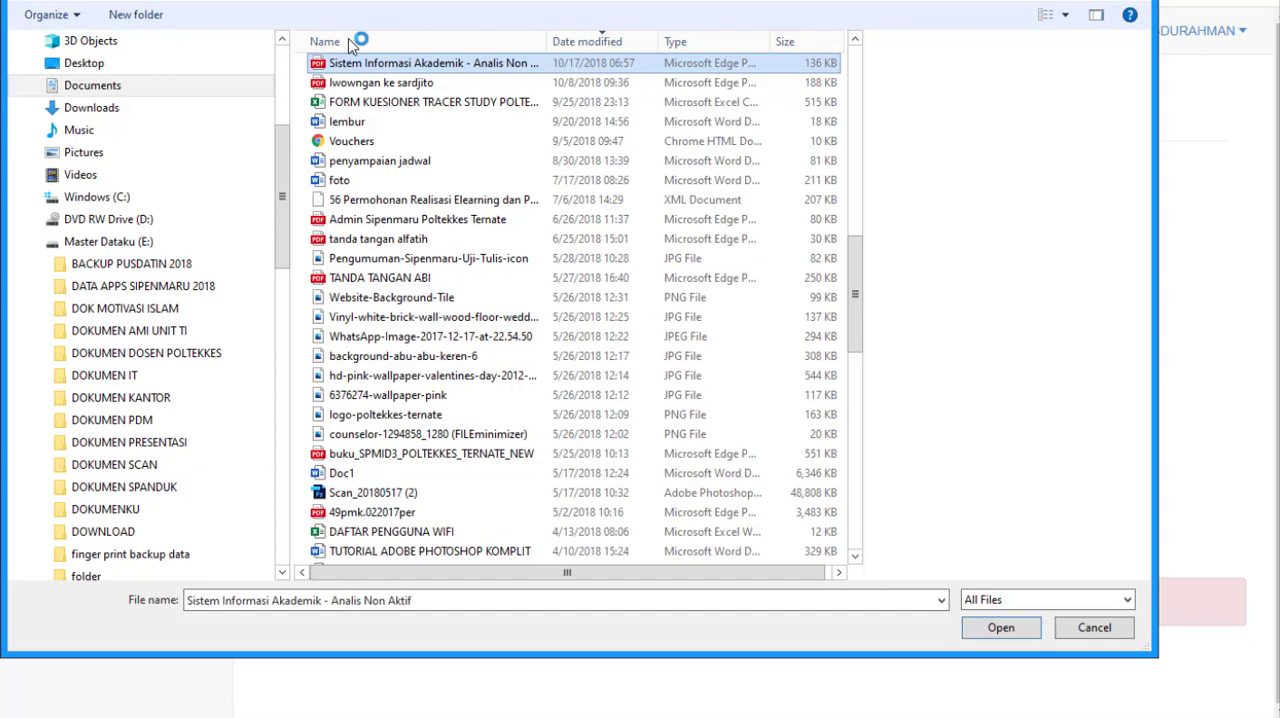
scroll(350, 45, up, 5)
click(350, 45)
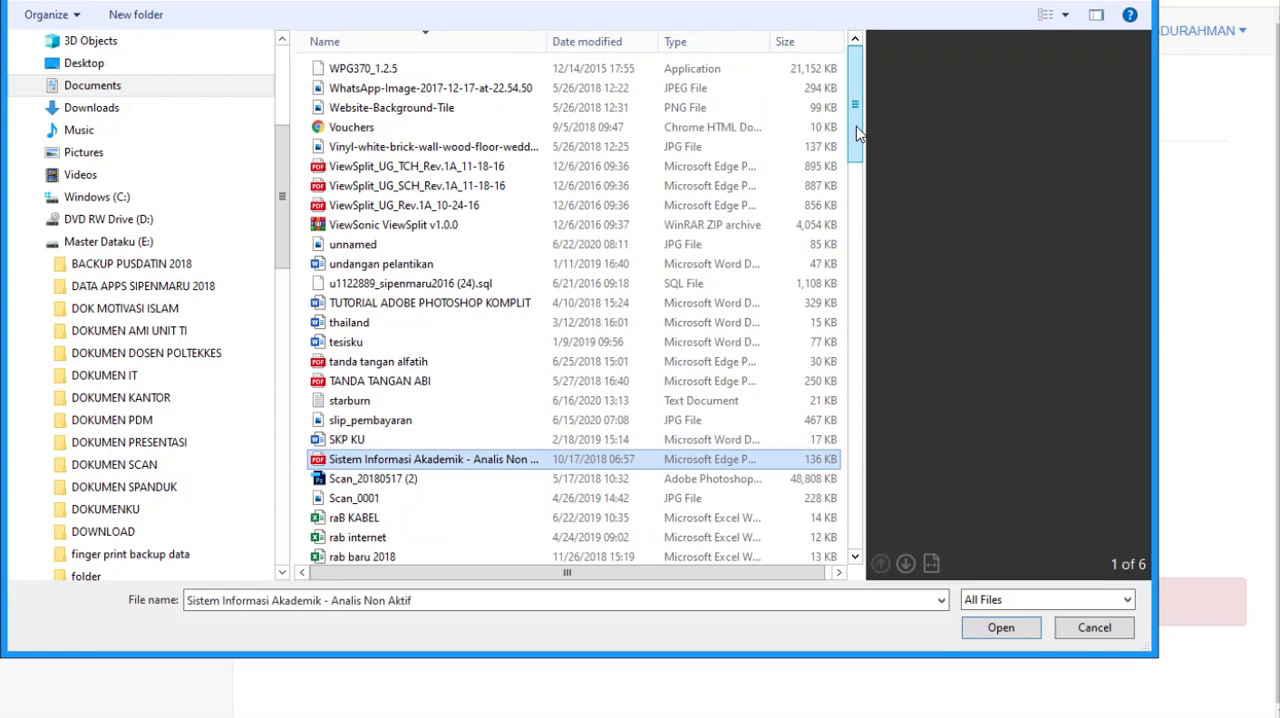
click(772, 69)
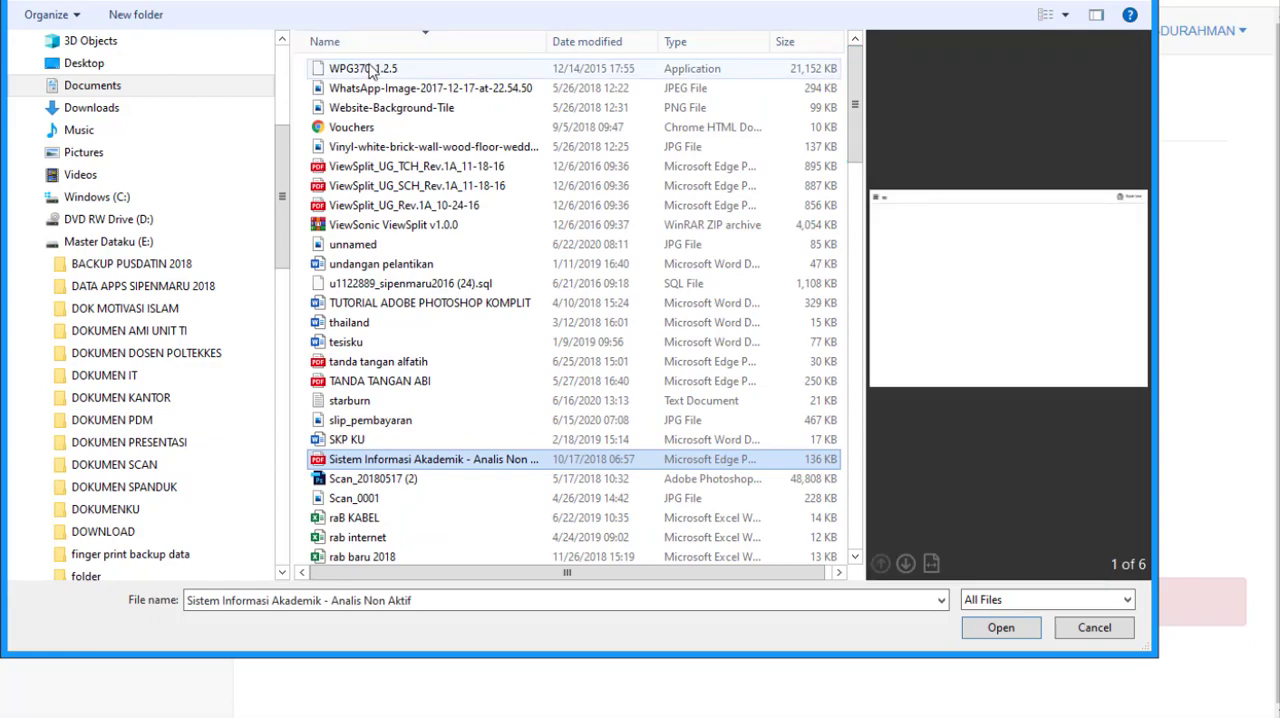
drag(856, 122, 845, 507)
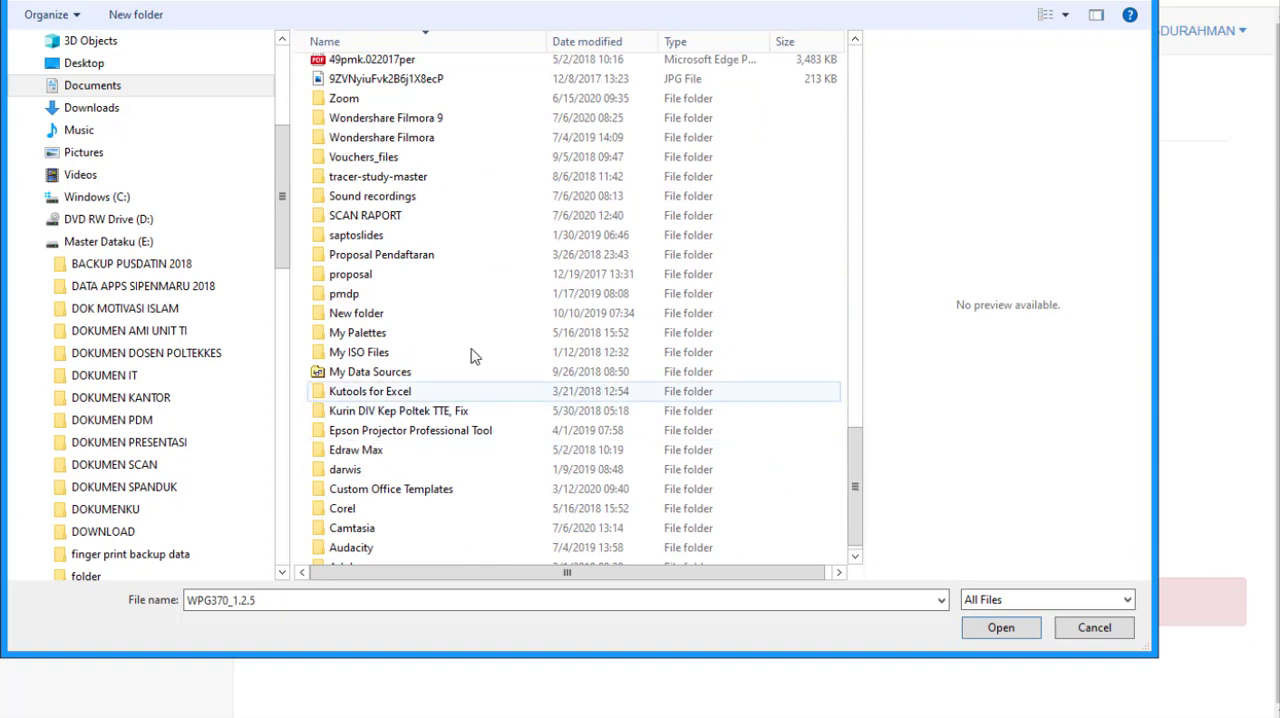
Step: Attach RaportSemester1 from the SCAN RAPORT folder as the Semester 1 report scan
double_click(367, 216)
click(377, 108)
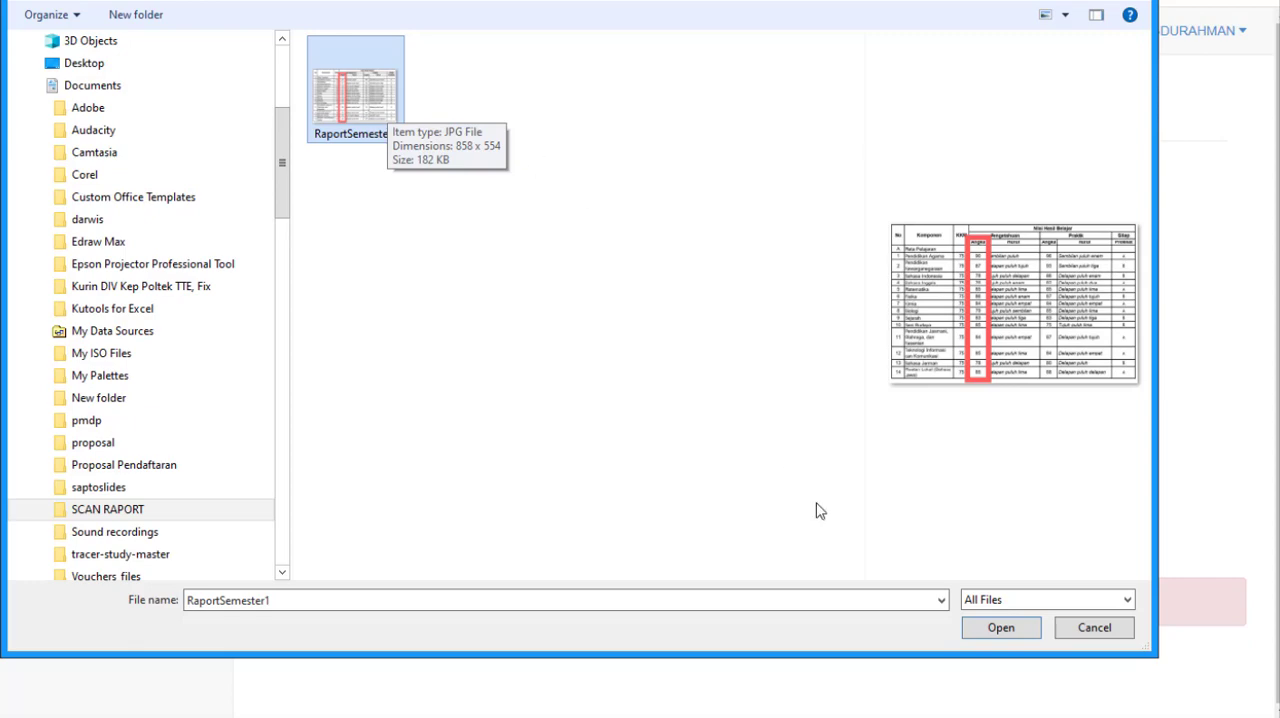
click(1003, 628)
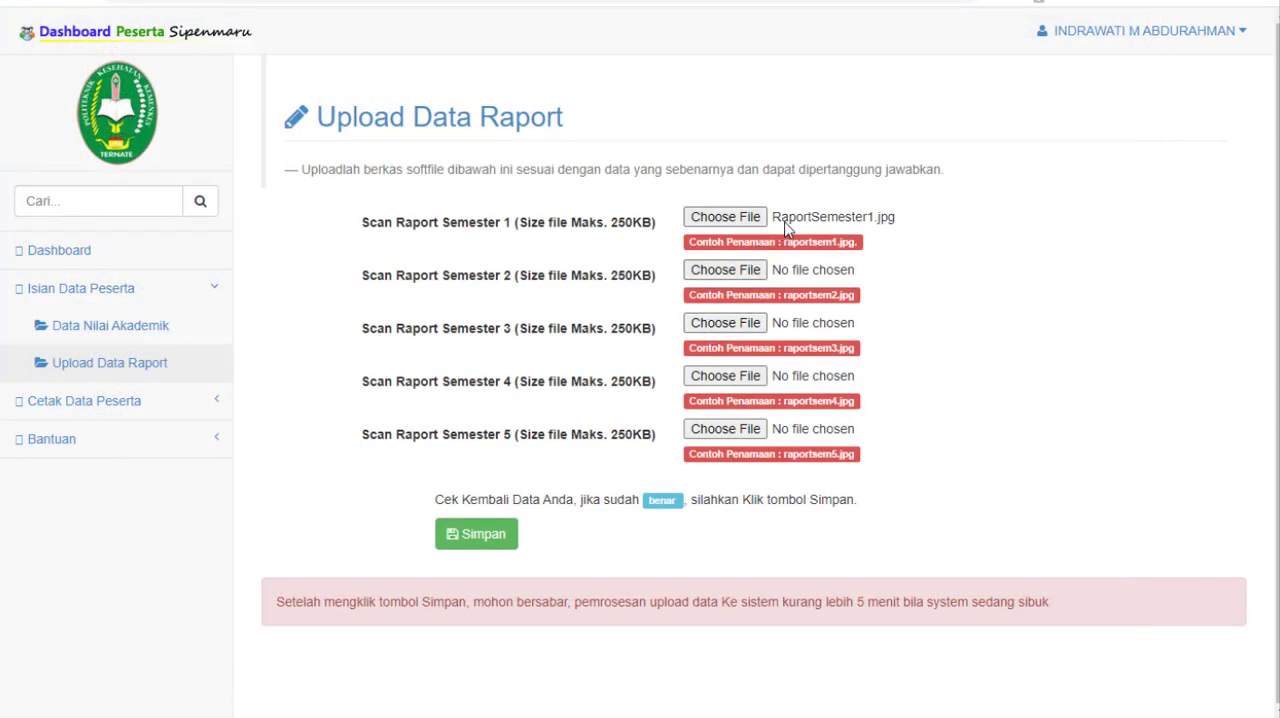
click(882, 226)
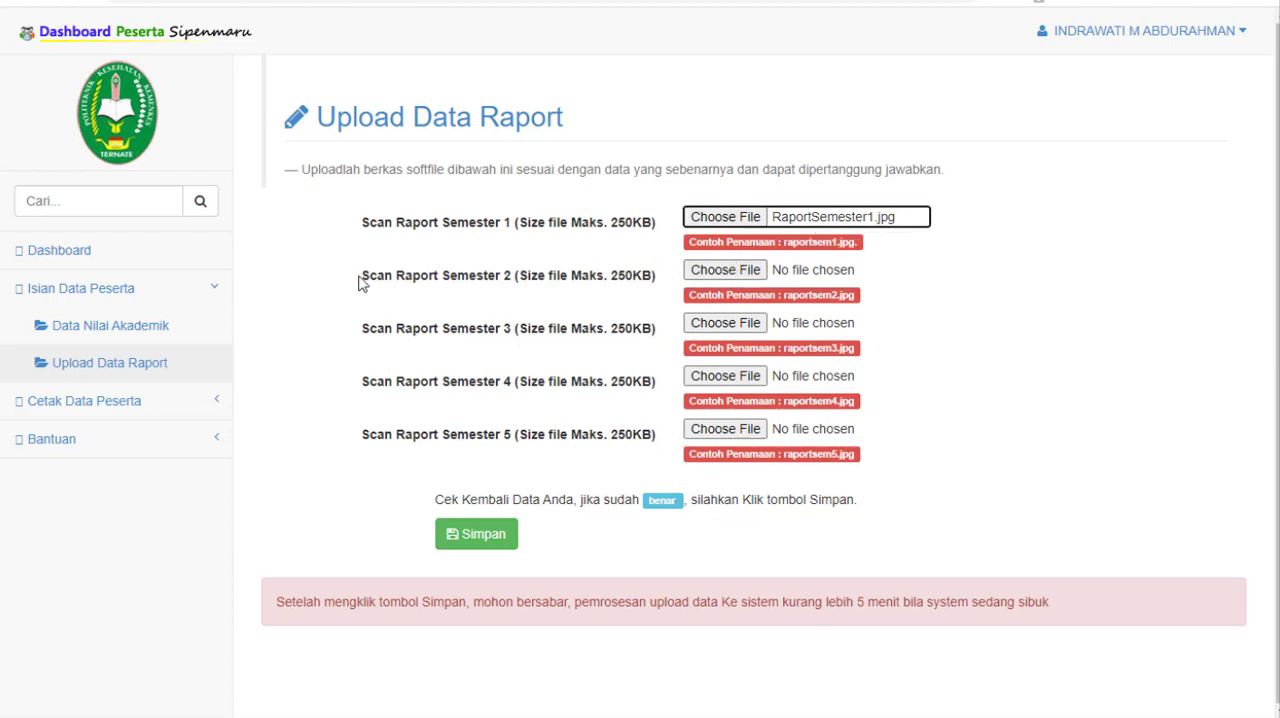
Step: Attach RaportSemester1 as the report scan for Semesters 2, 3 and 4
click(716, 272)
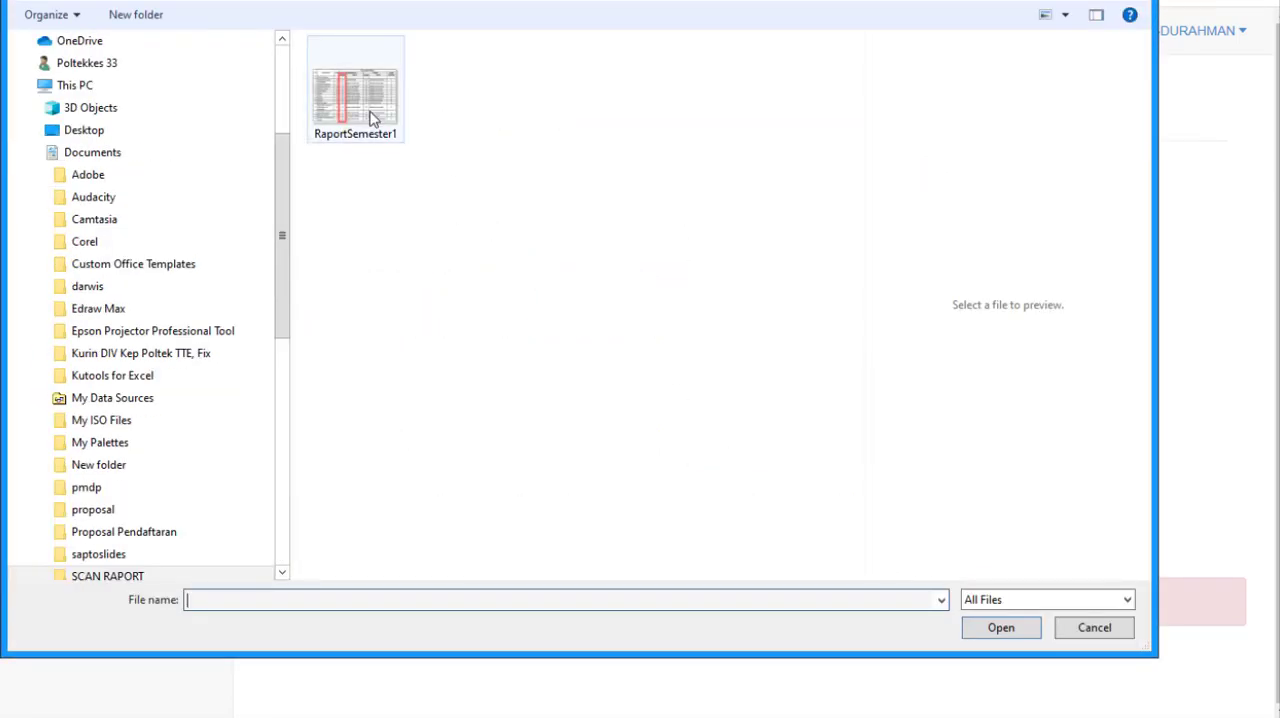
double_click(371, 118)
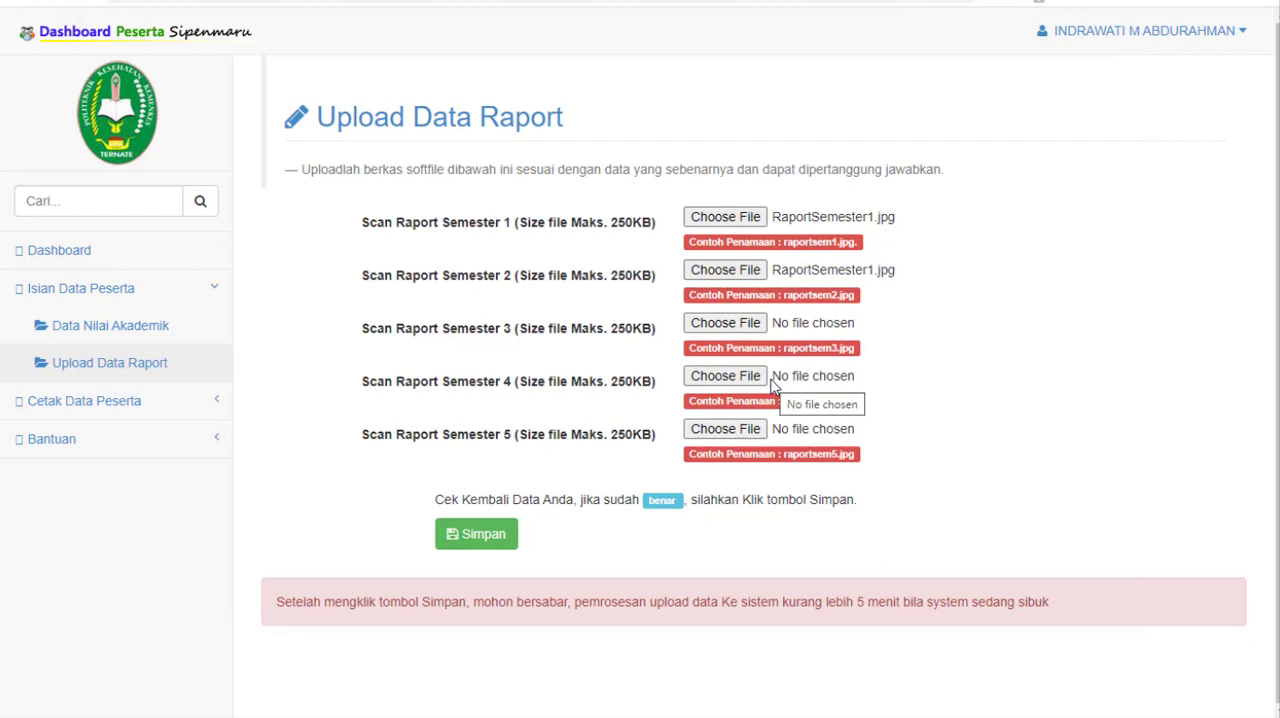
click(740, 330)
double_click(377, 120)
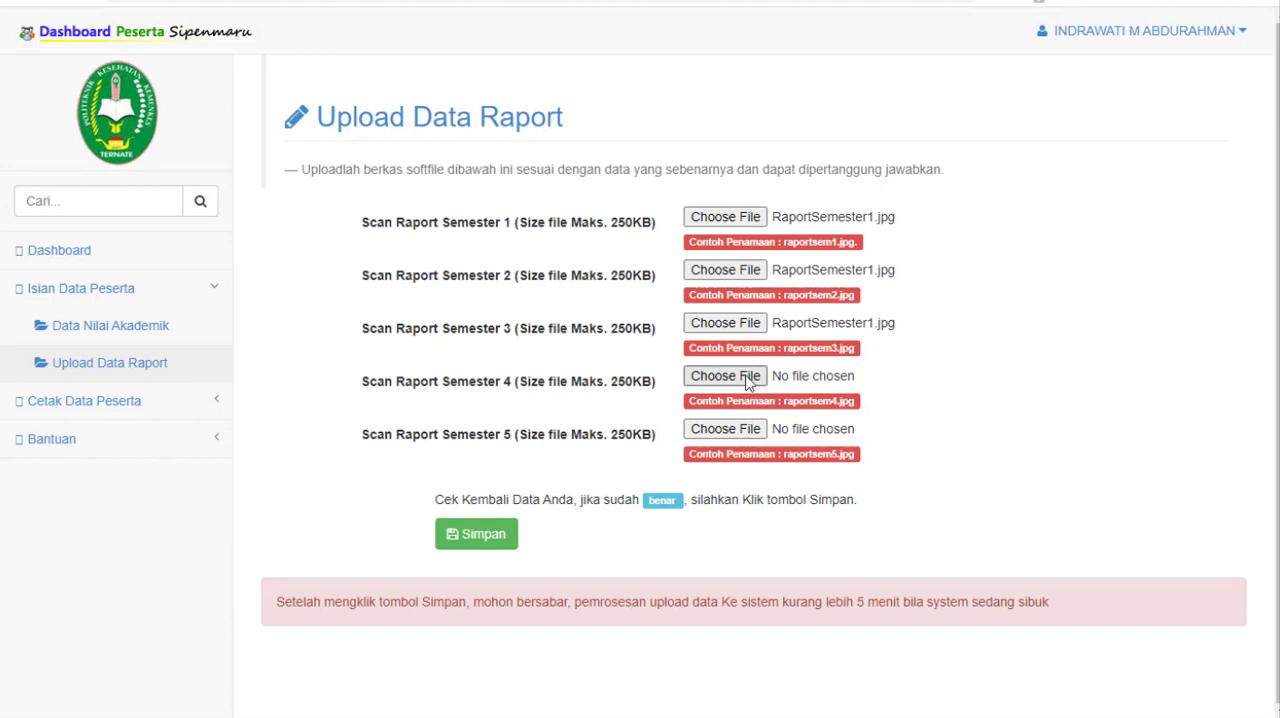
click(748, 383)
double_click(363, 100)
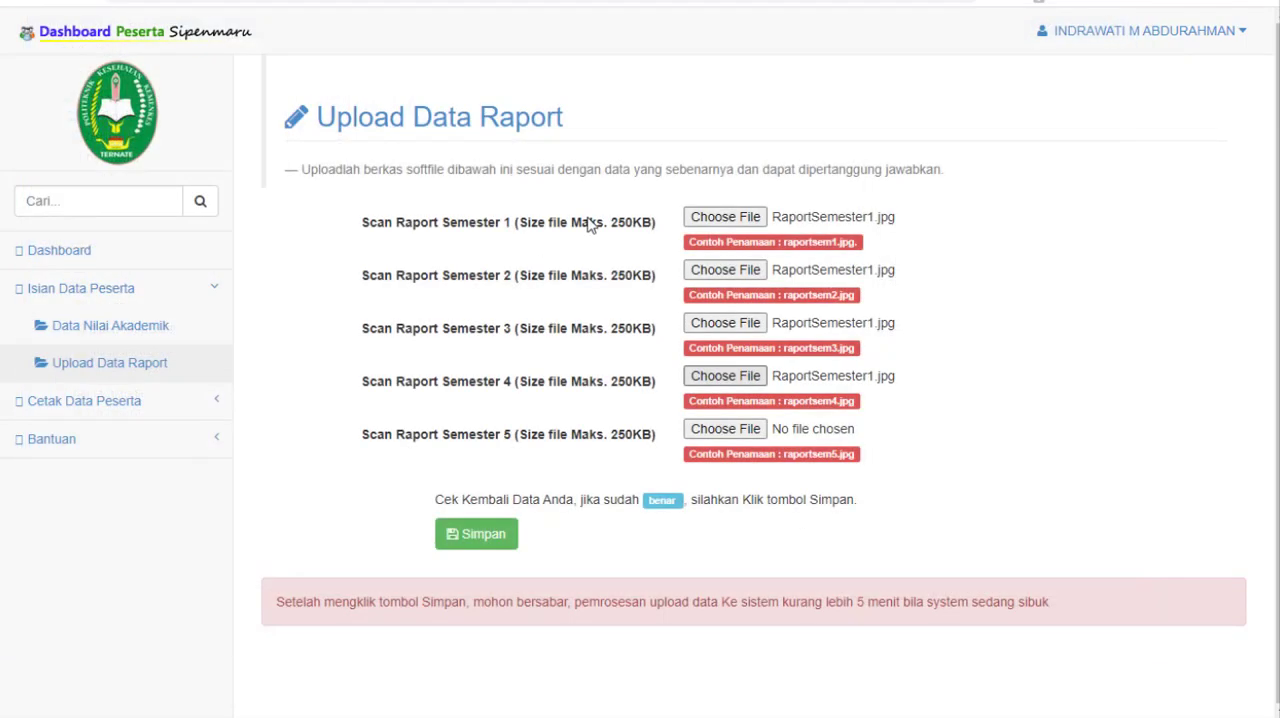
Step: Attach RaportSemester1 as the Semester 5 report scan and save the uploads for all five semesters
click(748, 430)
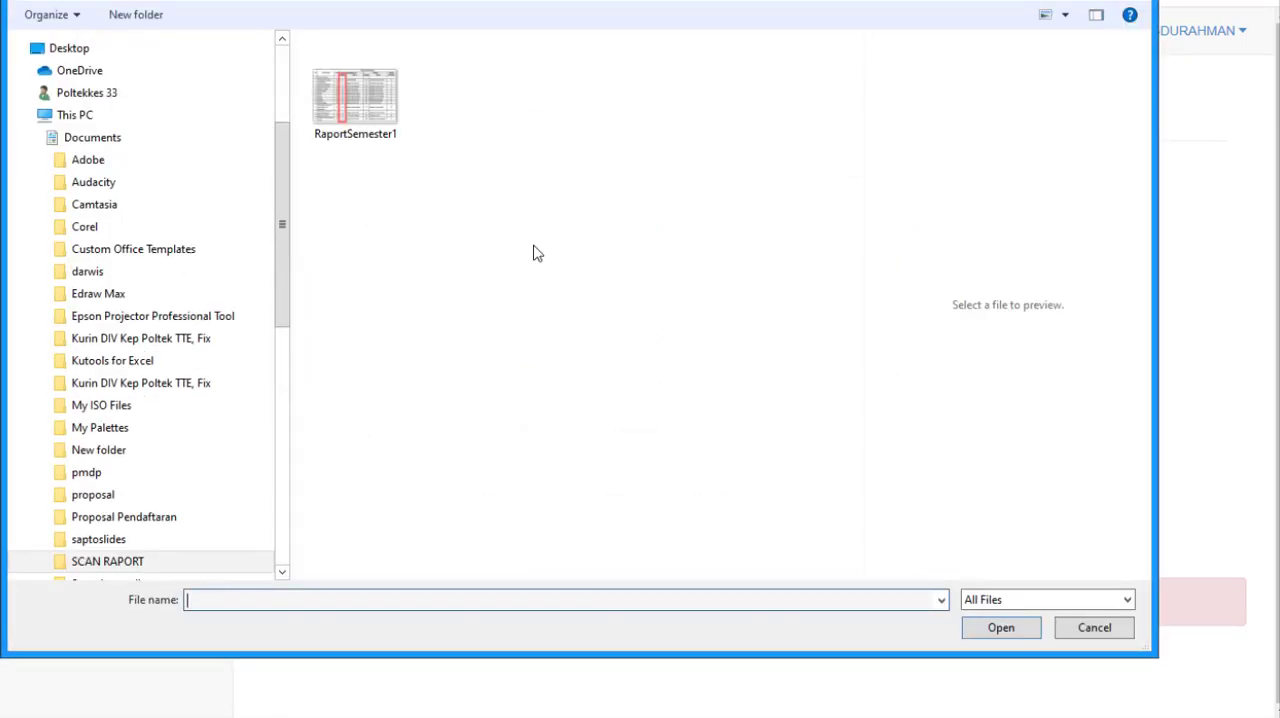
click(378, 110)
click(1012, 632)
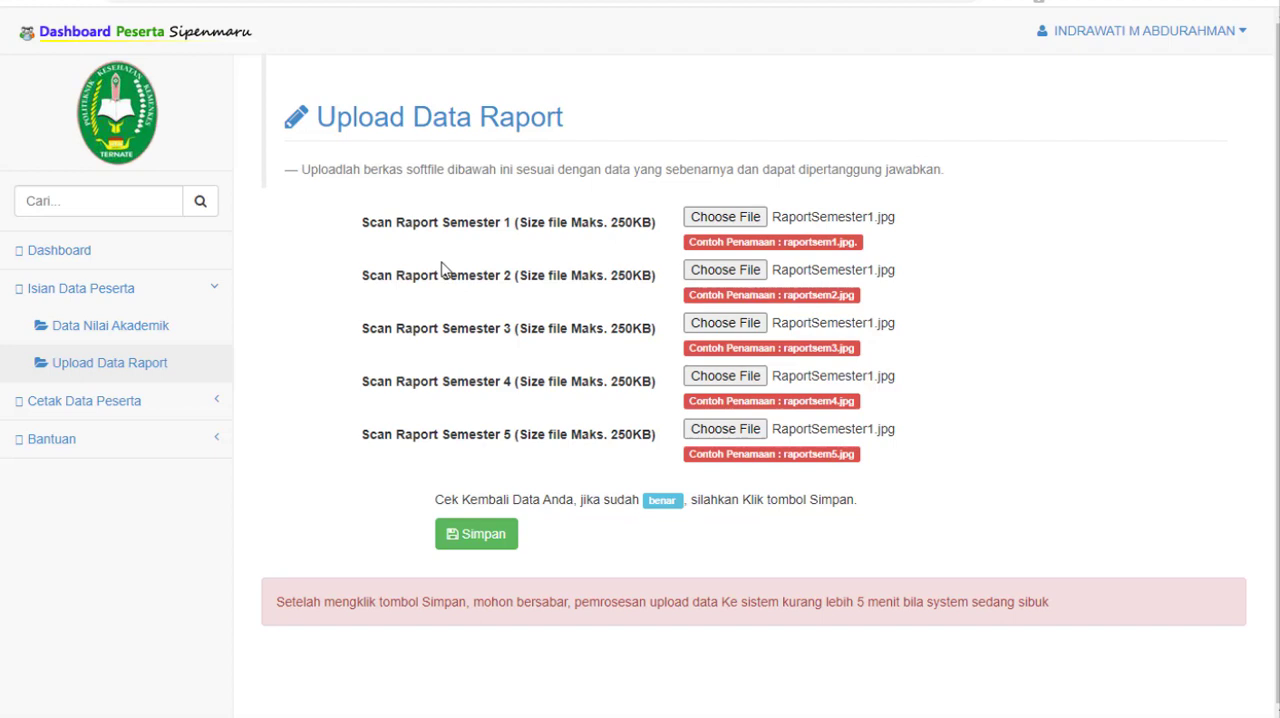
click(510, 535)
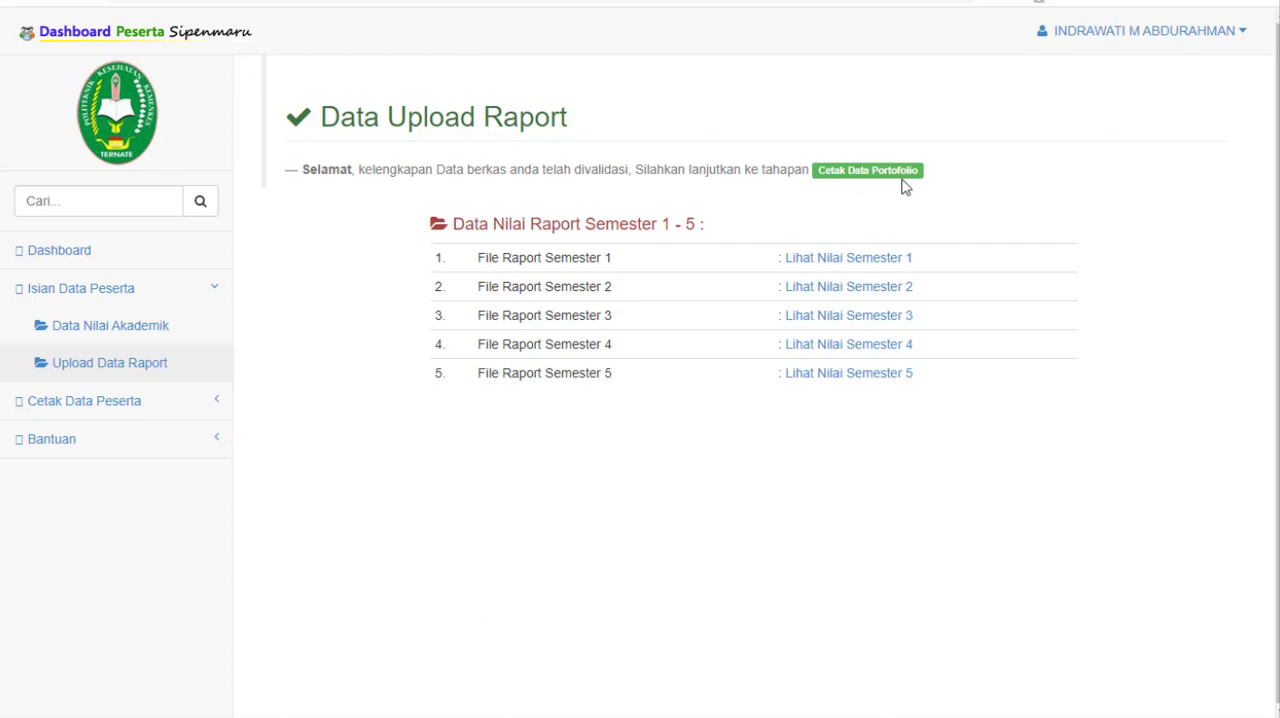
Step: Check the note about the next stage, view the uploaded Semester 1 report file and return to the upload summary
drag(937, 171, 835, 172)
click(962, 207)
click(873, 260)
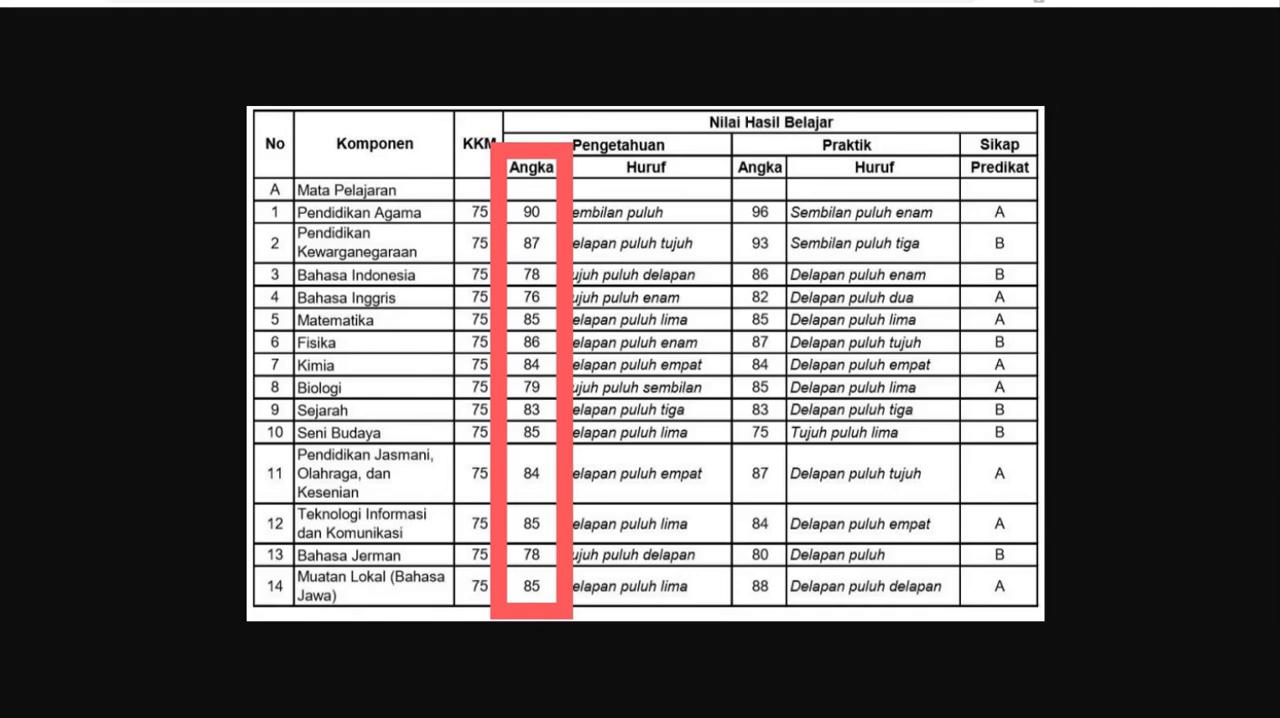
key(alt+Left)
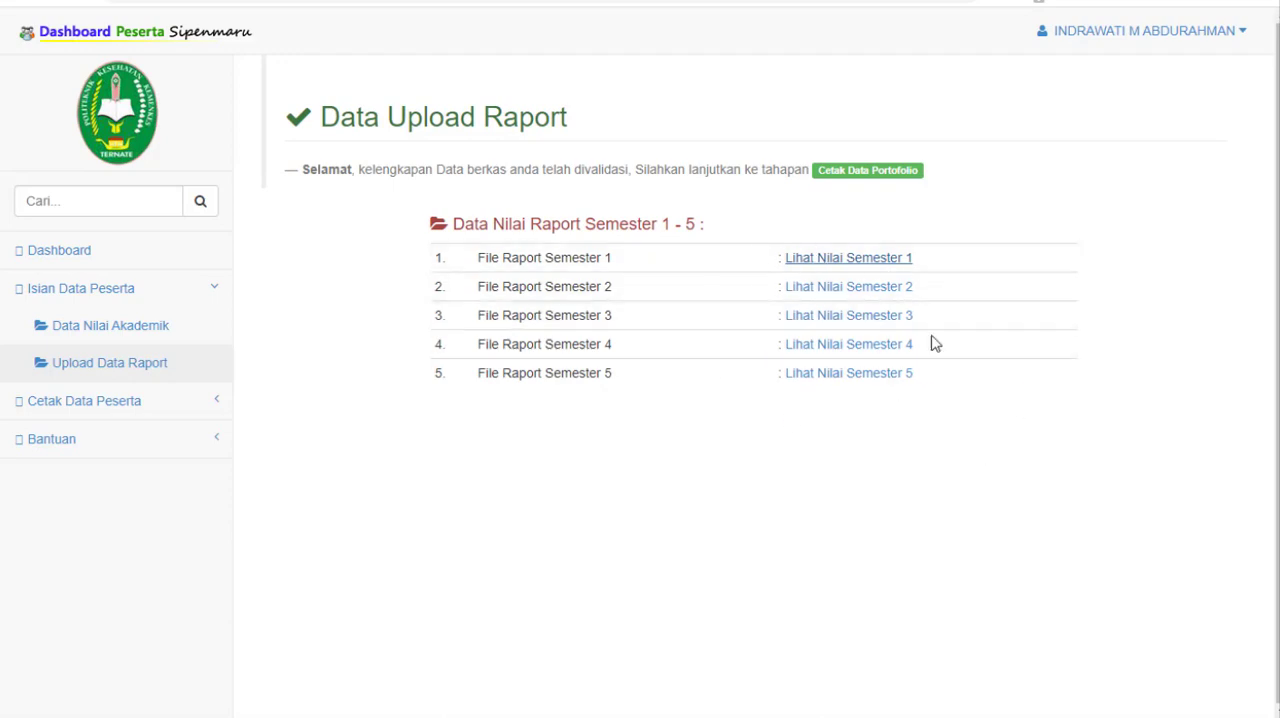
Step: Open the printable Portofolio Peserta card, review its participant data and Informasi Penting section, and return to the upload summary
click(192, 404)
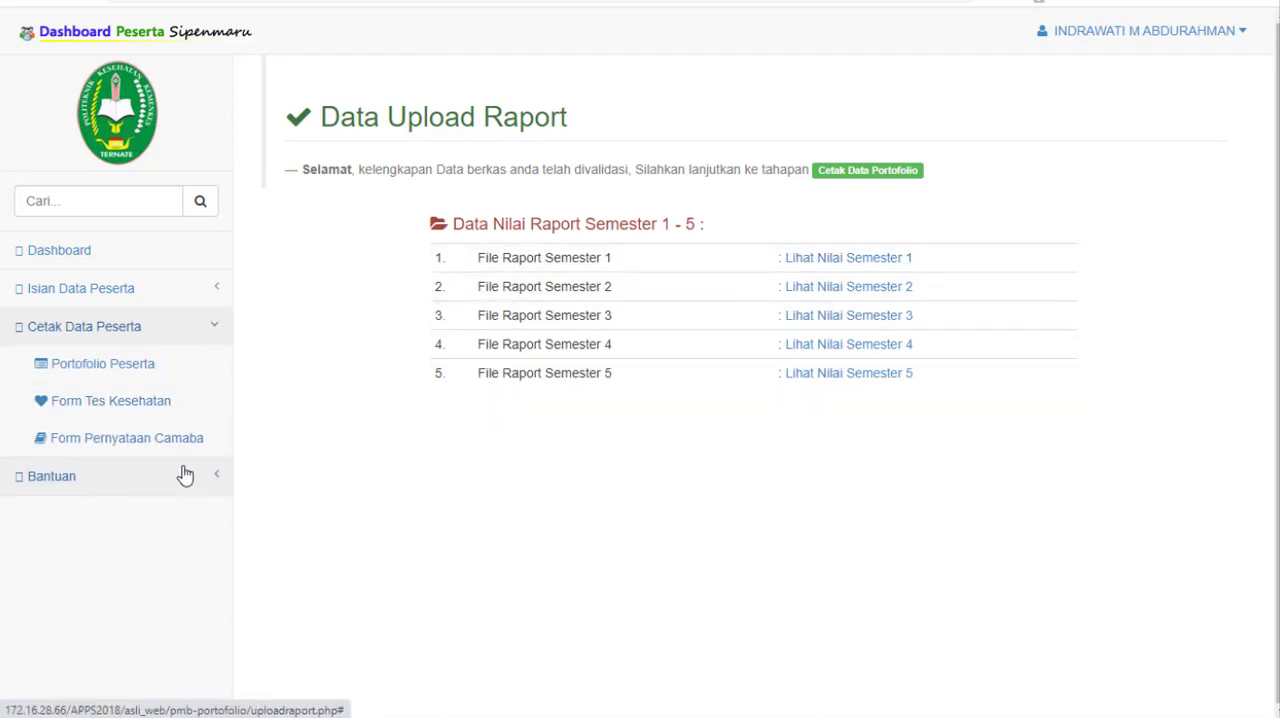
click(160, 368)
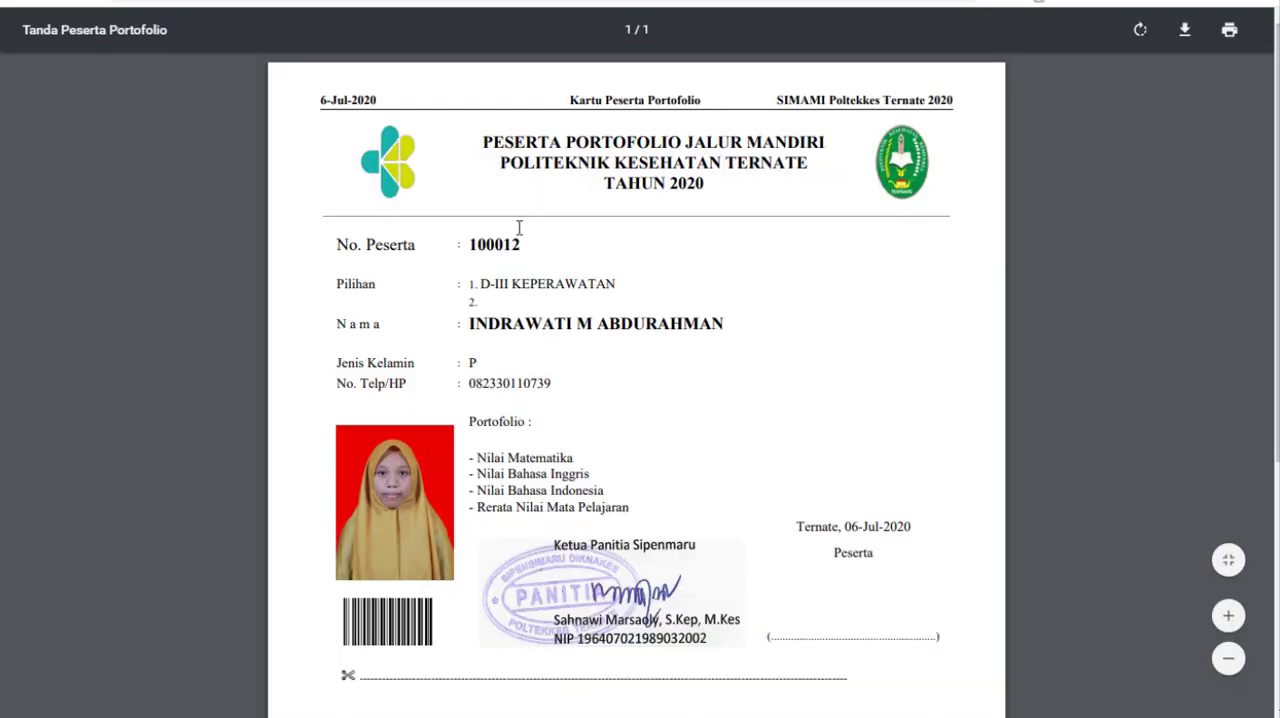
scroll(597, 285, down, 4)
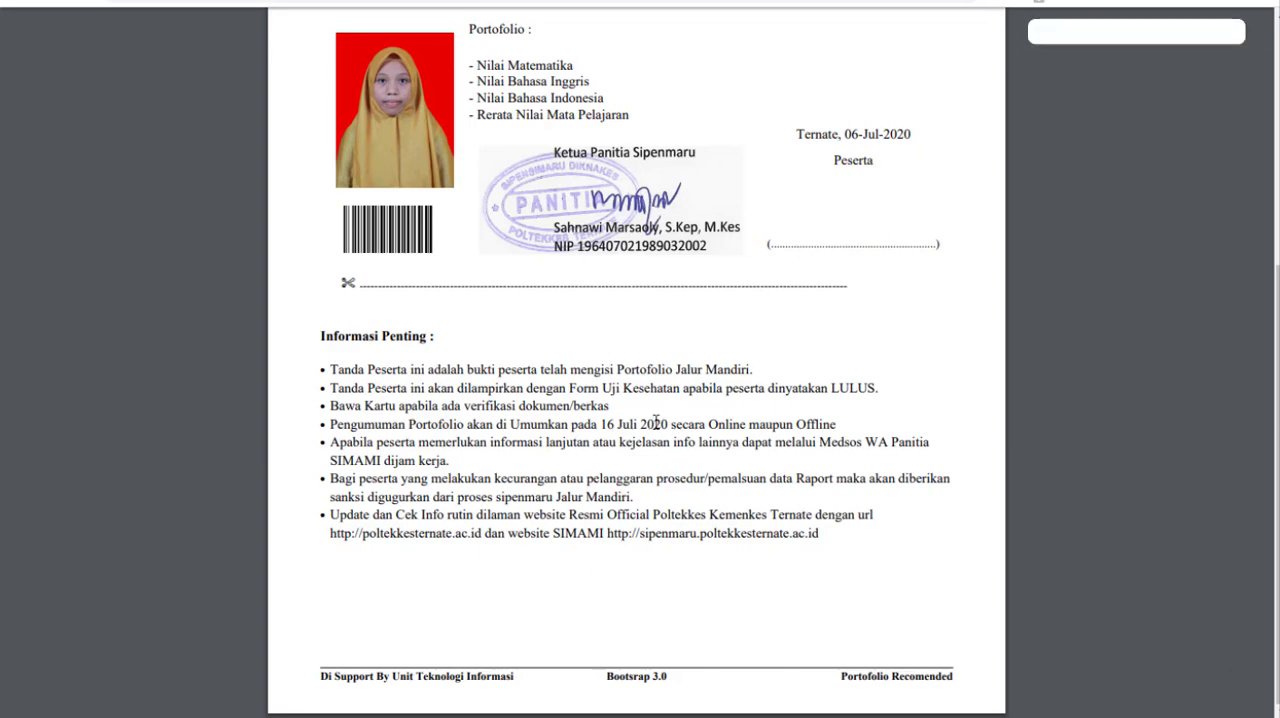
scroll(764, 449, up, 4)
scroll(880, 492, down, 2)
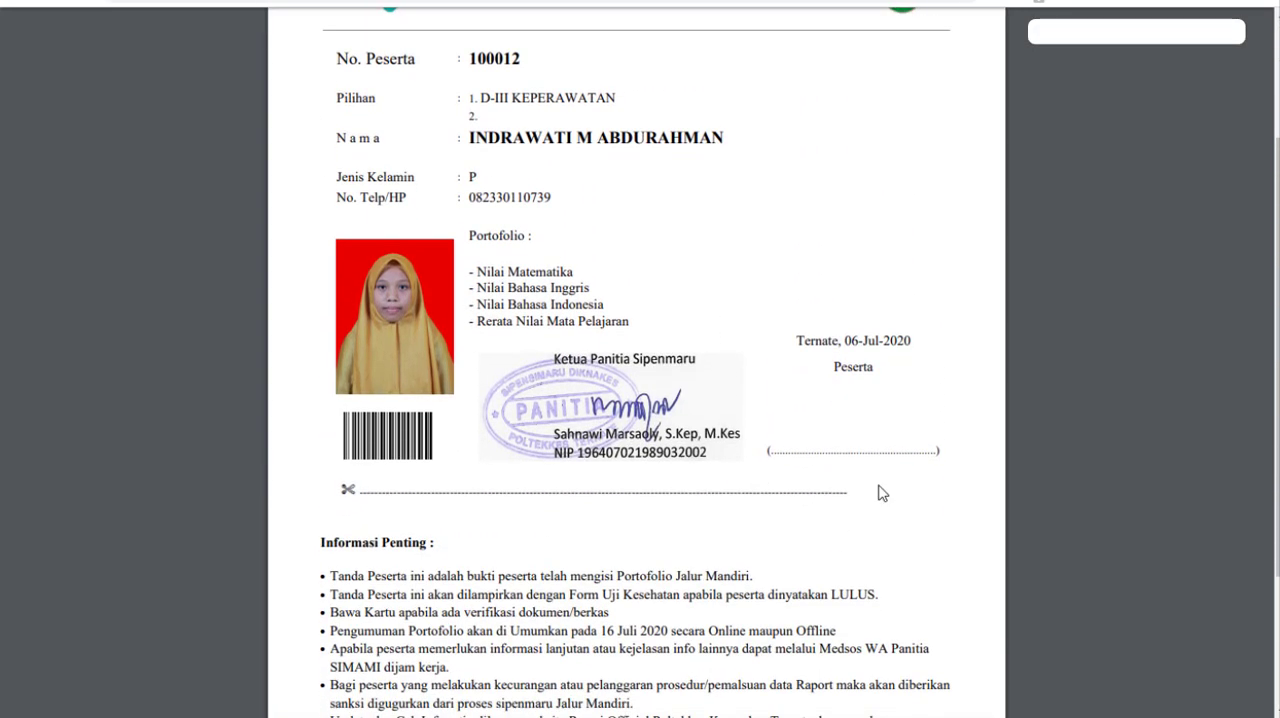
scroll(630, 416, up, 2)
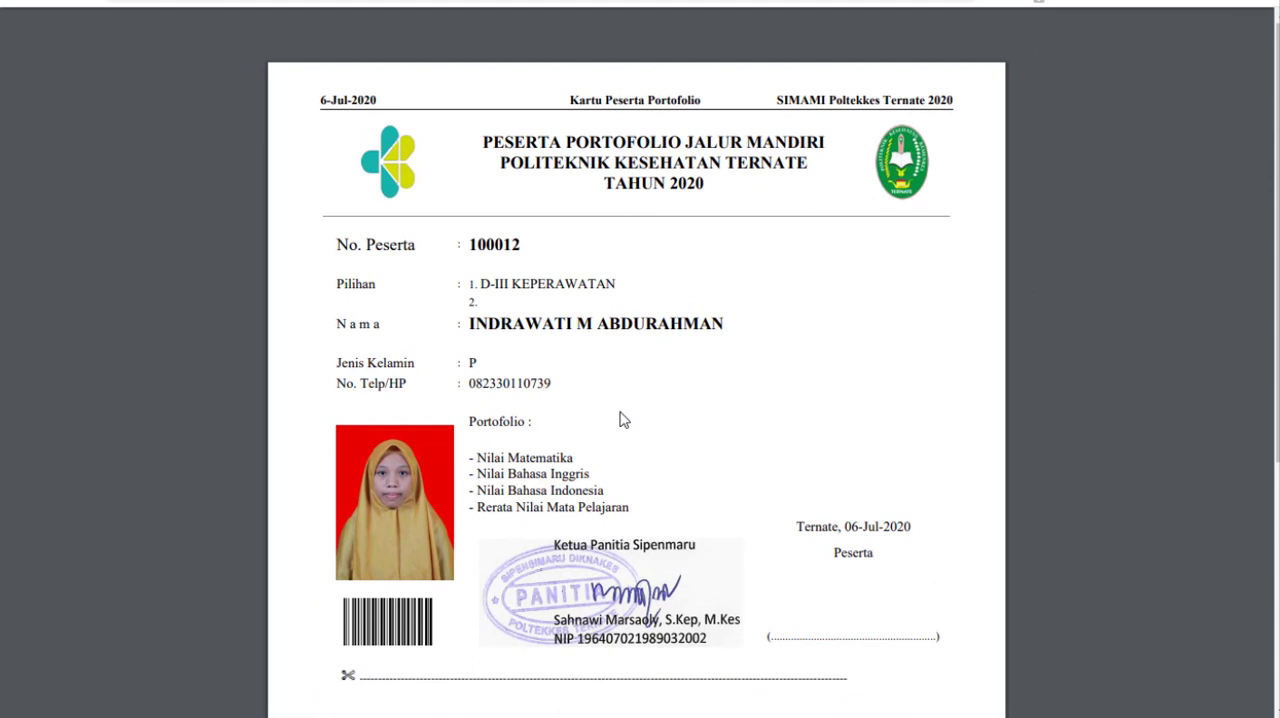
click(24, 0)
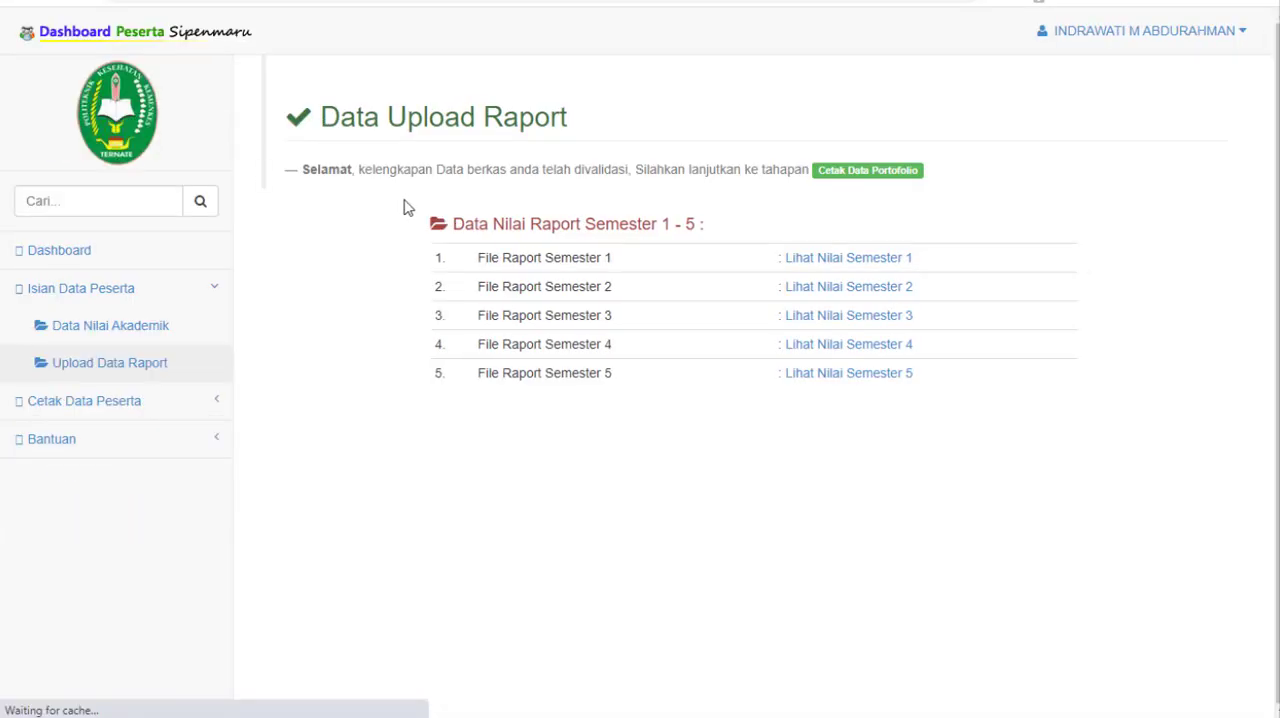
Step: Look over the printable participant forms and check the portfolio completion steps on the Dashboard
click(177, 405)
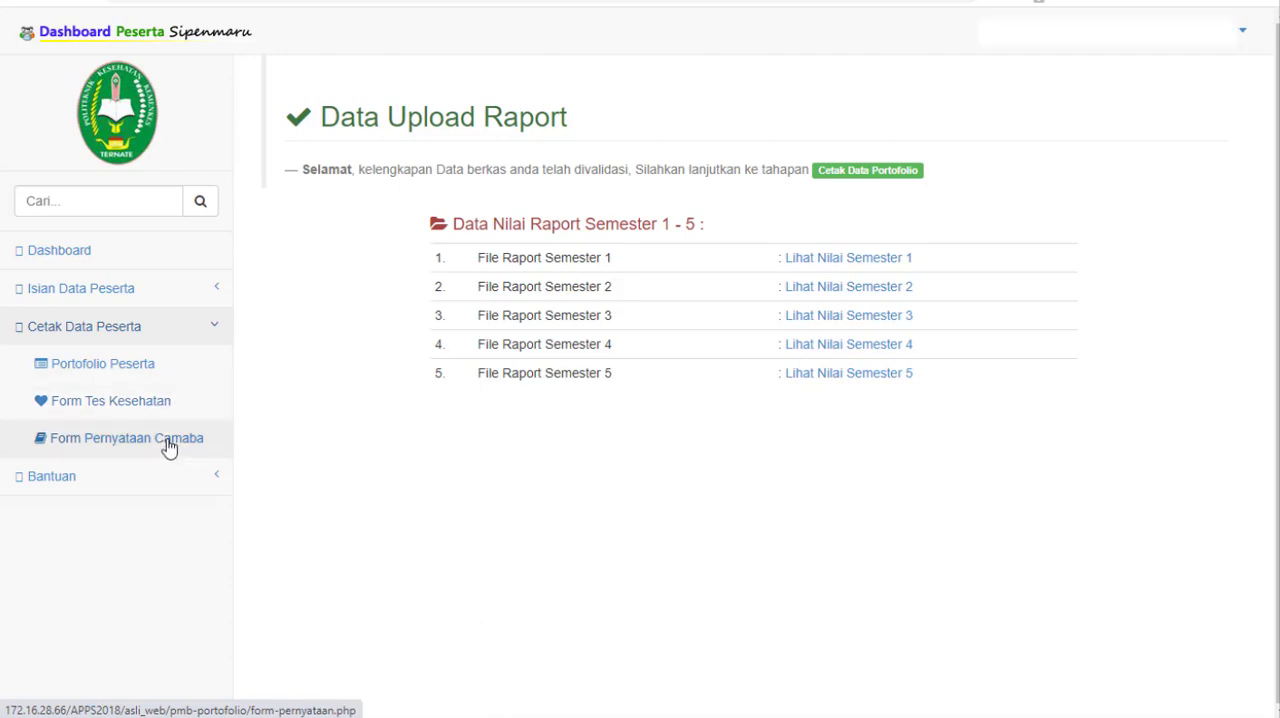
click(133, 253)
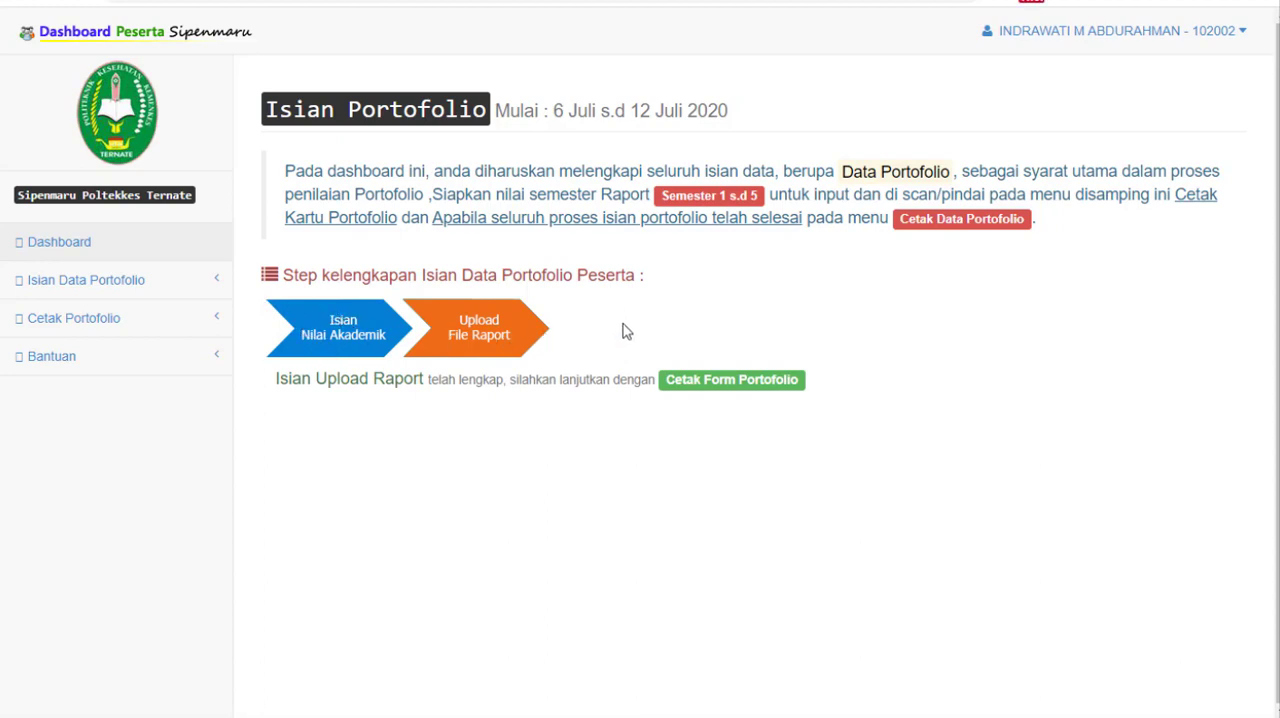
drag(502, 341, 362, 358)
click(178, 320)
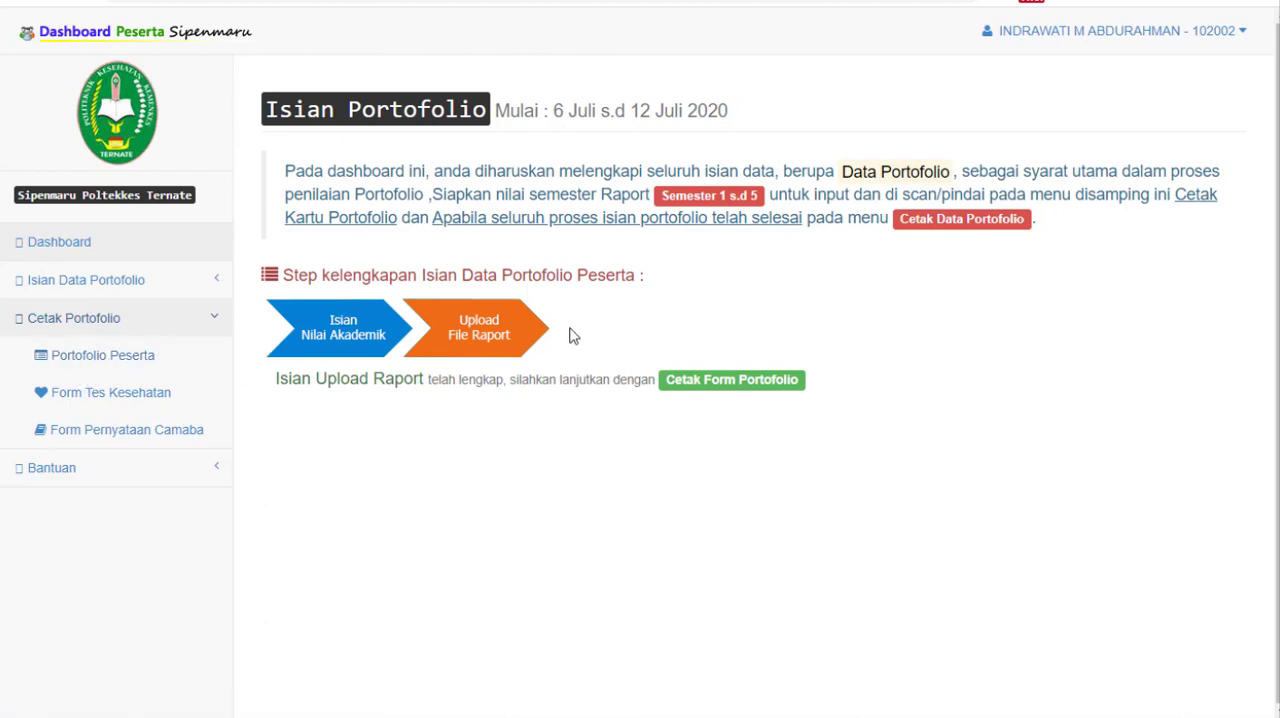
click(109, 246)
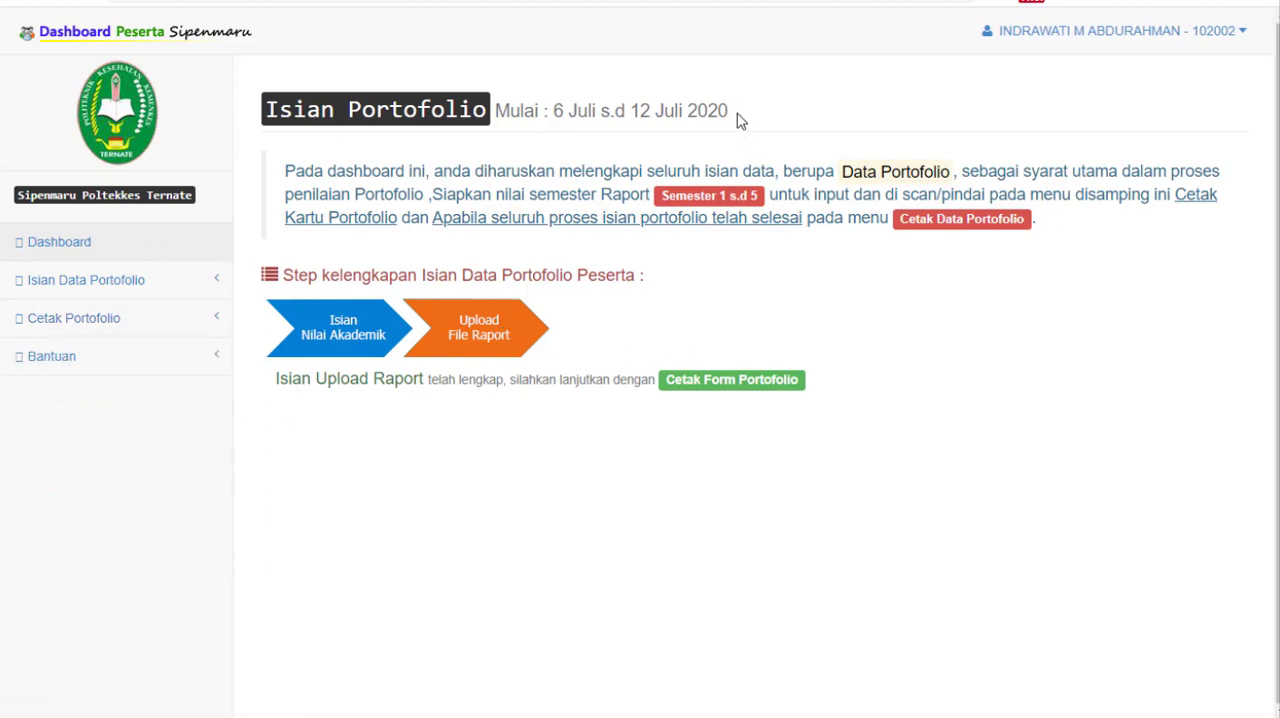
Step: Check the portfolio filling period shown beside the Isian Portofolio heading on the Dashboard
drag(740, 115, 500, 112)
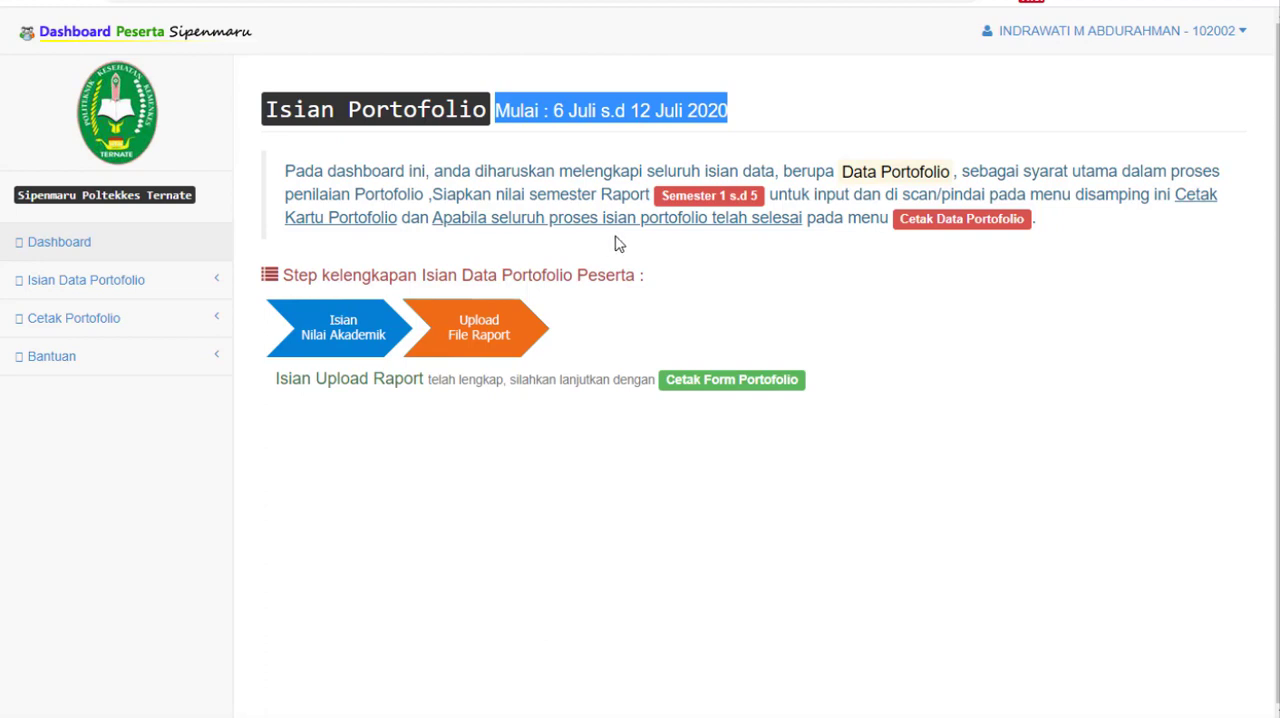
click(642, 136)
drag(496, 111, 758, 127)
click(742, 115)
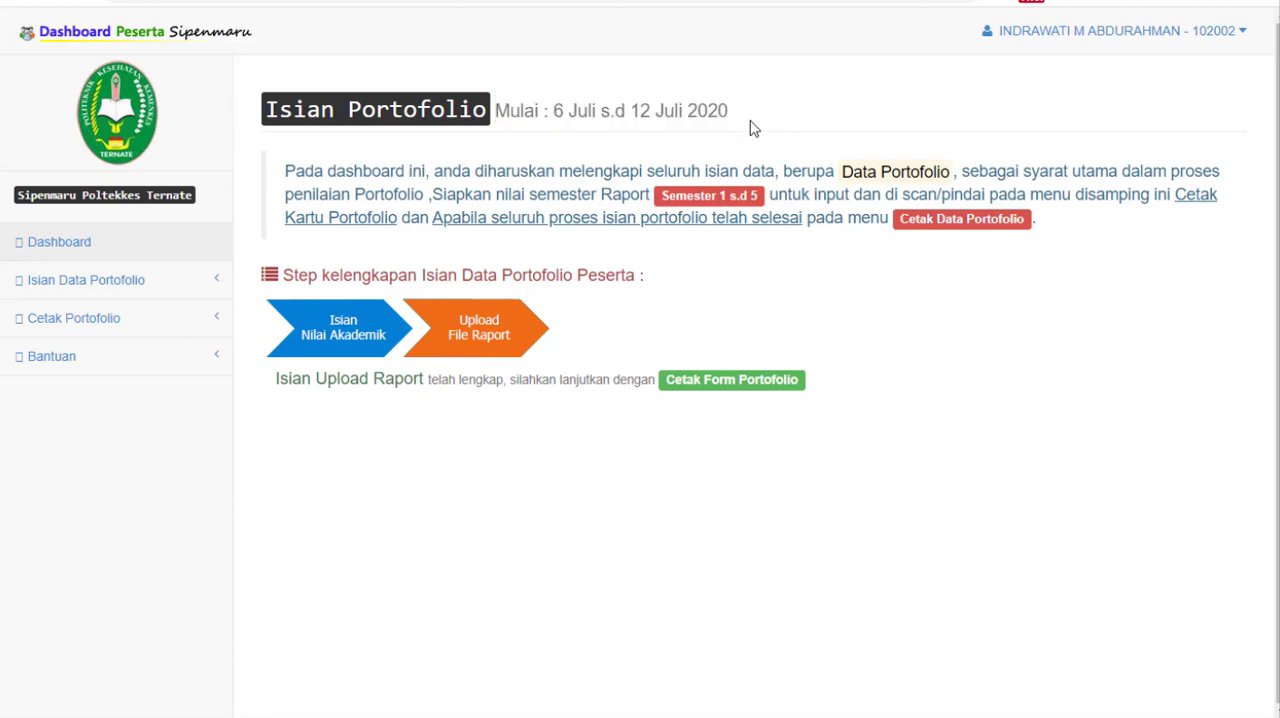
drag(763, 117, 495, 112)
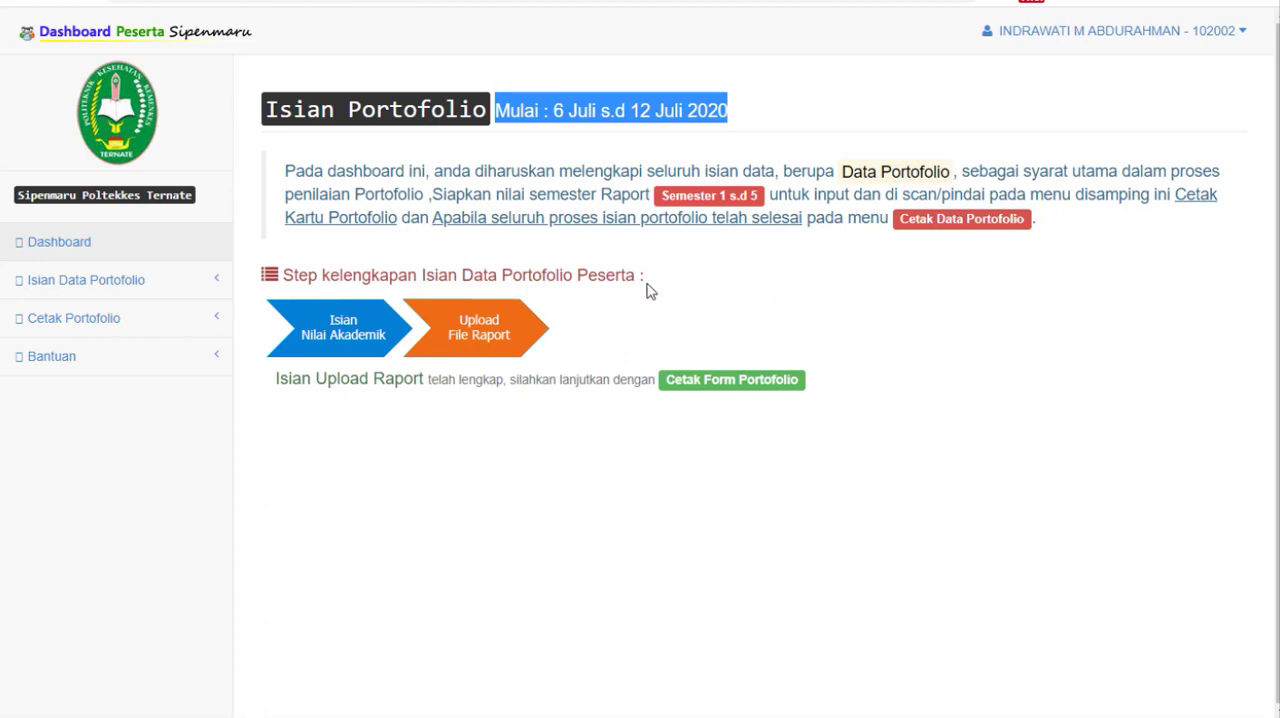
Step: Log out of the participant account and acknowledge the logout message
click(1246, 42)
click(1186, 98)
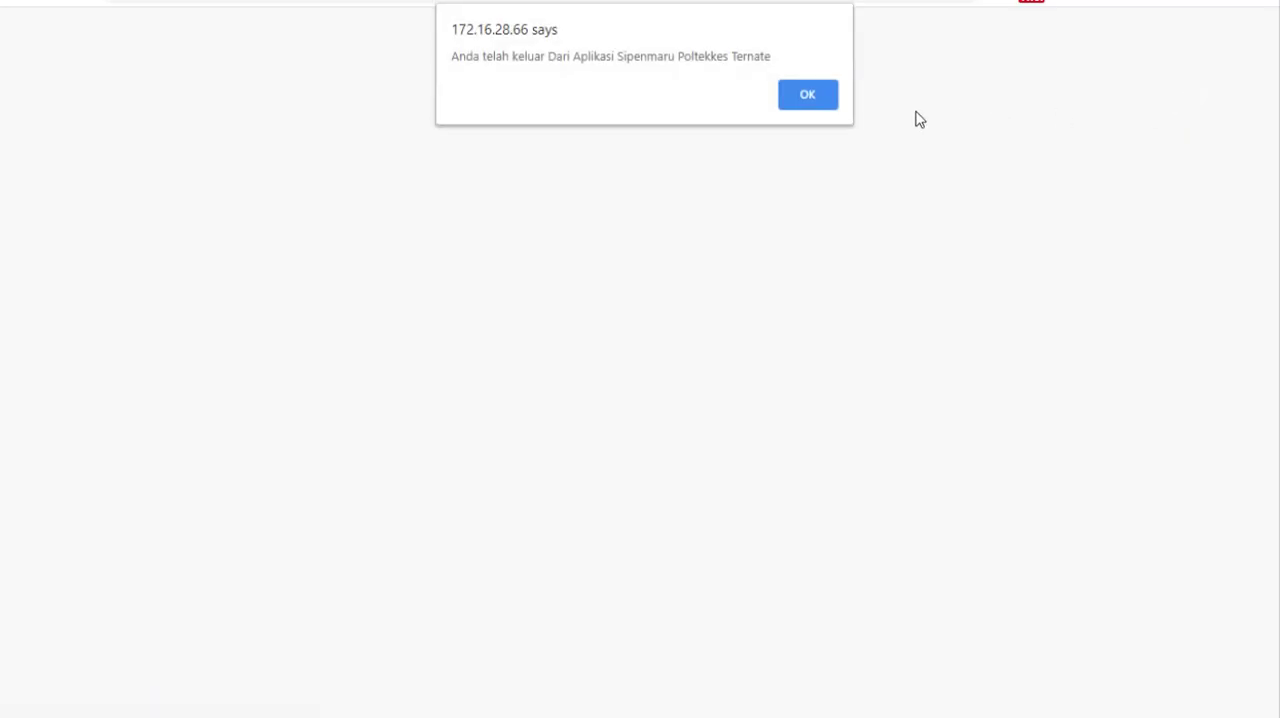
click(808, 95)
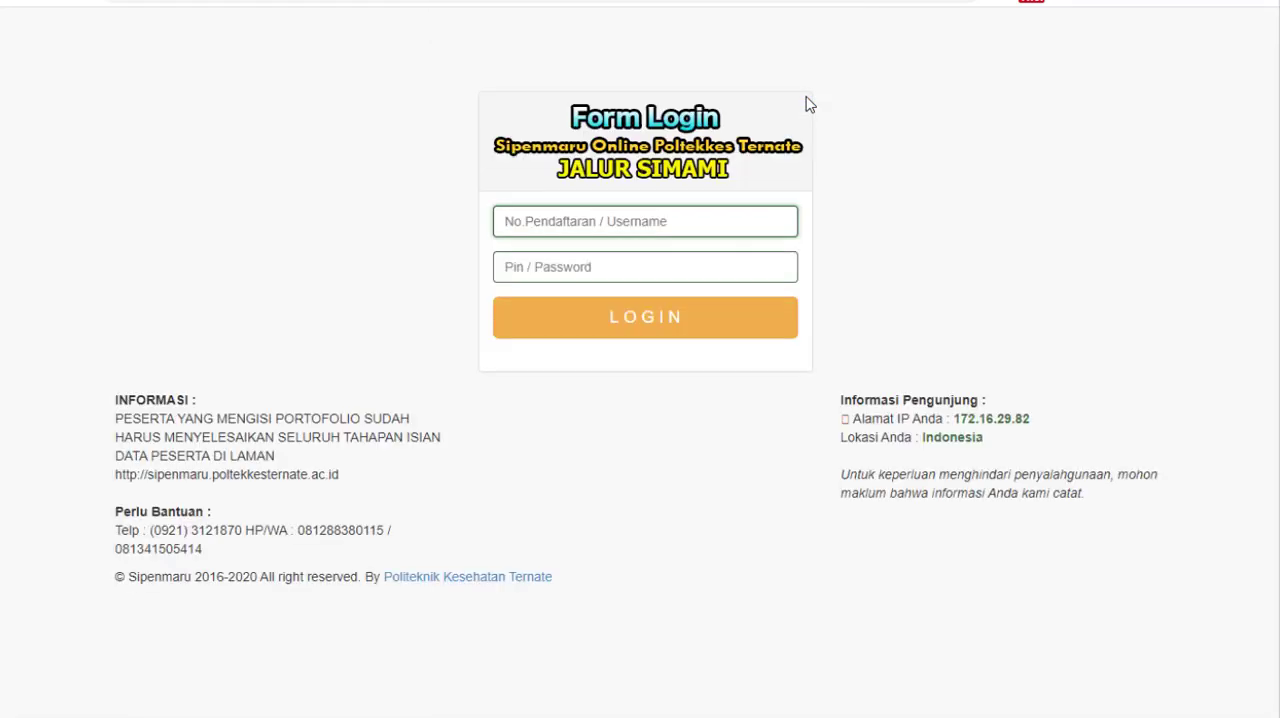